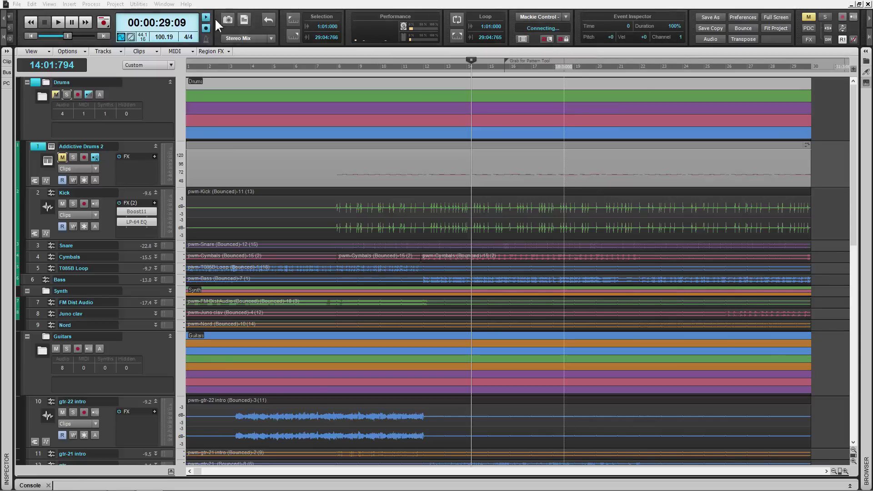
# Step: Move the Mix module after Loop and the save/bounce project module before the Event Inspector
pyautogui.click(4, 19)
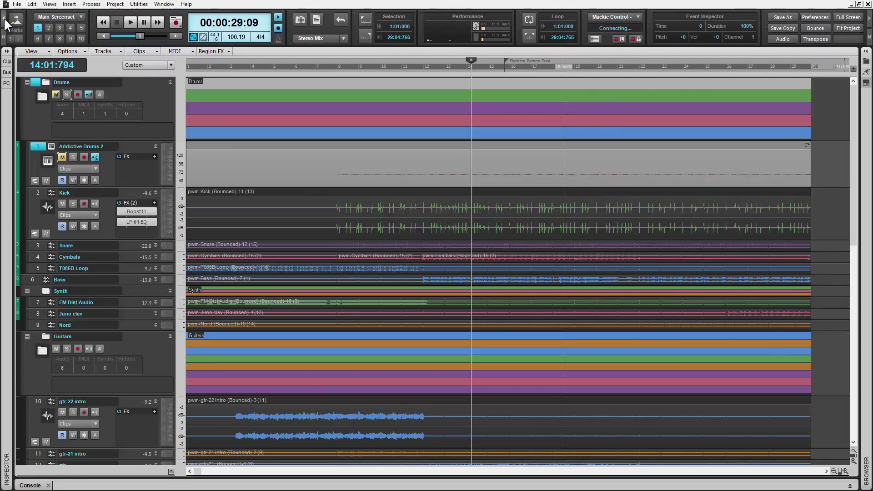
pyautogui.click(869, 20)
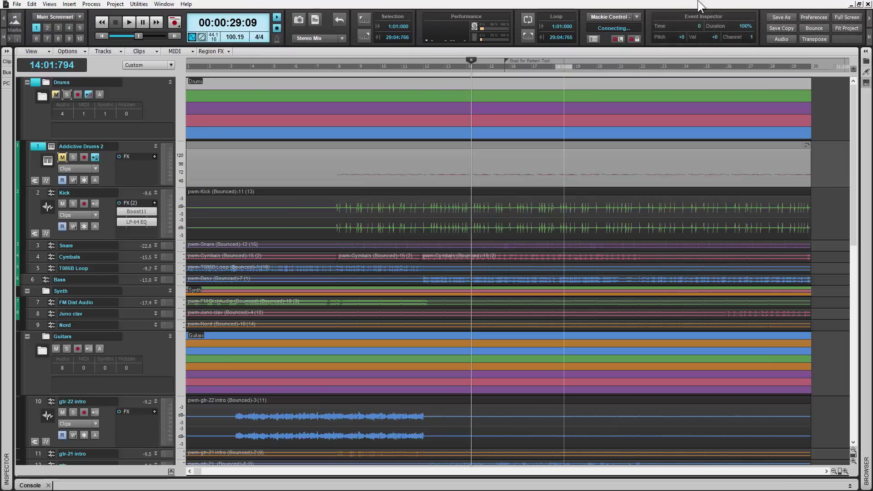
pyautogui.scroll(-5, 470, 21)
pyautogui.scroll(5, 473, 33)
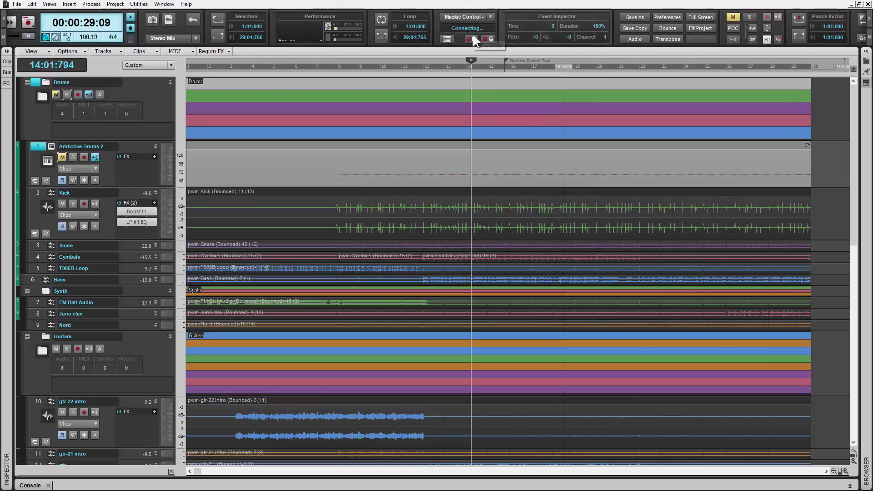
pyautogui.scroll(-5, 478, 30)
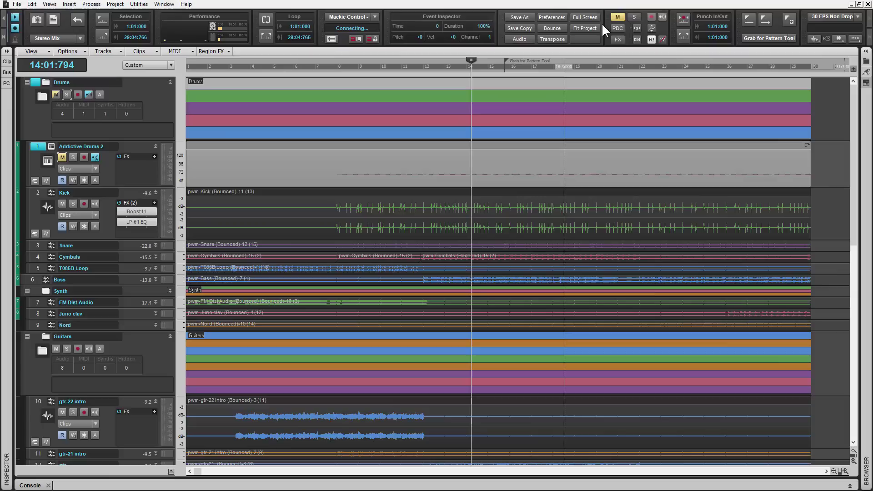
pyautogui.moveTo(604, 28); pyautogui.dragTo(315, 22)
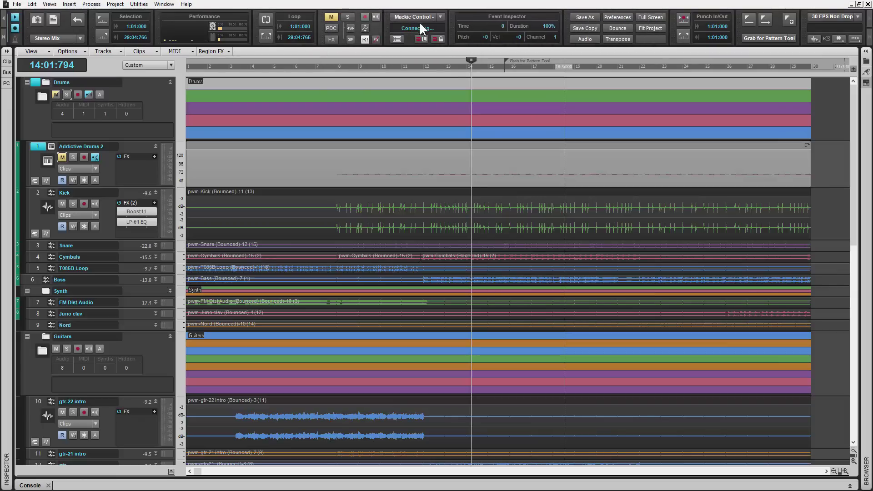
pyautogui.moveTo(561, 29); pyautogui.dragTo(649, 37)
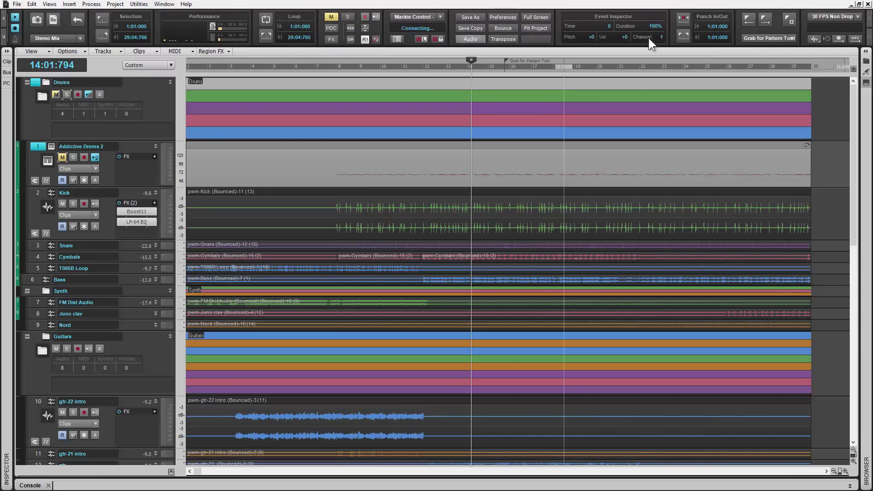
# Step: Resize all control bar modules to Auto
pyautogui.rightClick(669, 21)
pyautogui.moveTo(778, 52)
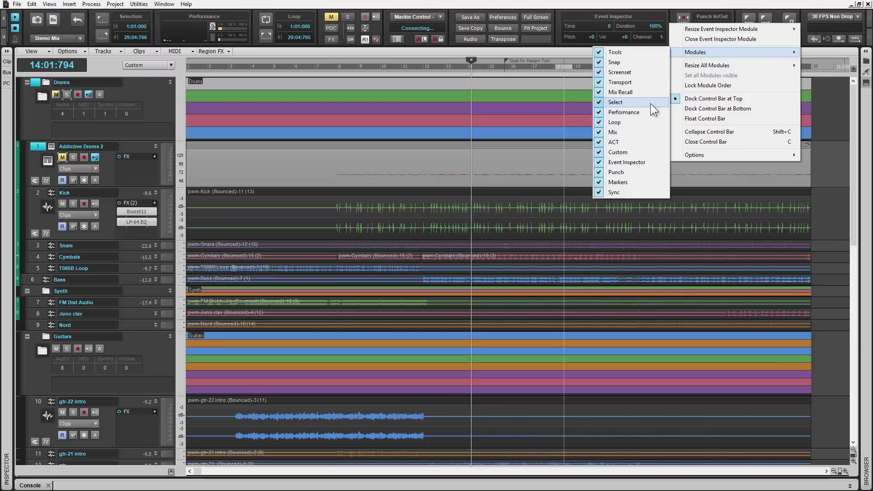
pyautogui.moveTo(713, 65)
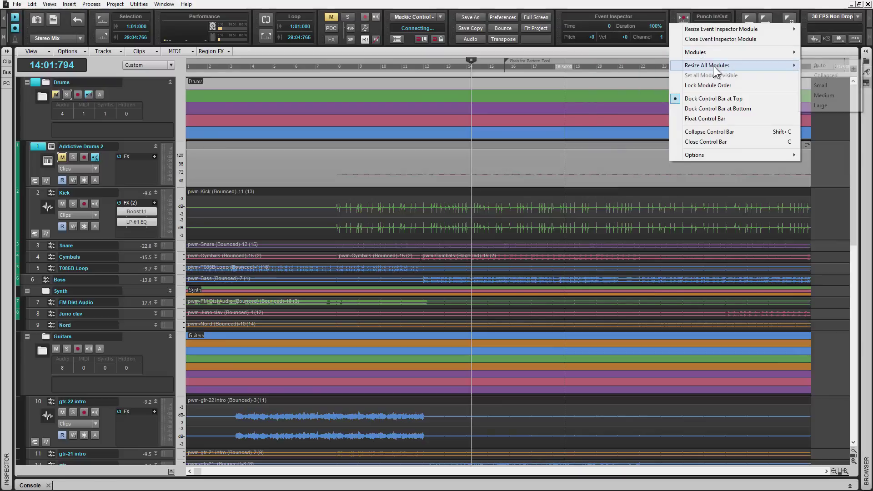
pyautogui.click(828, 67)
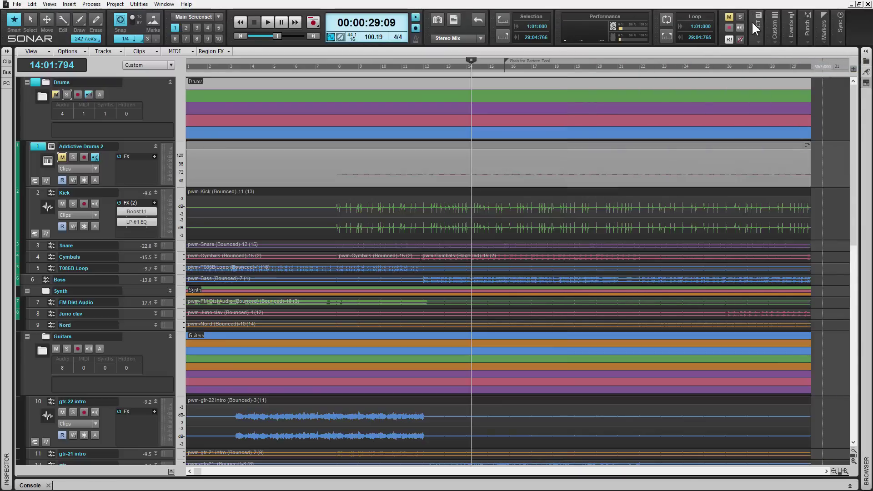
# Step: Resize all control bar modules to Medium
pyautogui.rightClick(627, 28)
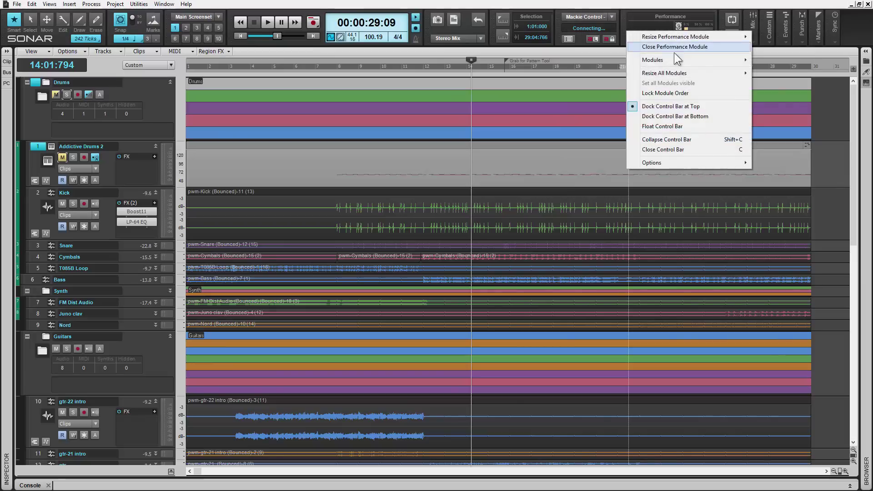
pyautogui.moveTo(709, 73)
pyautogui.click(803, 106)
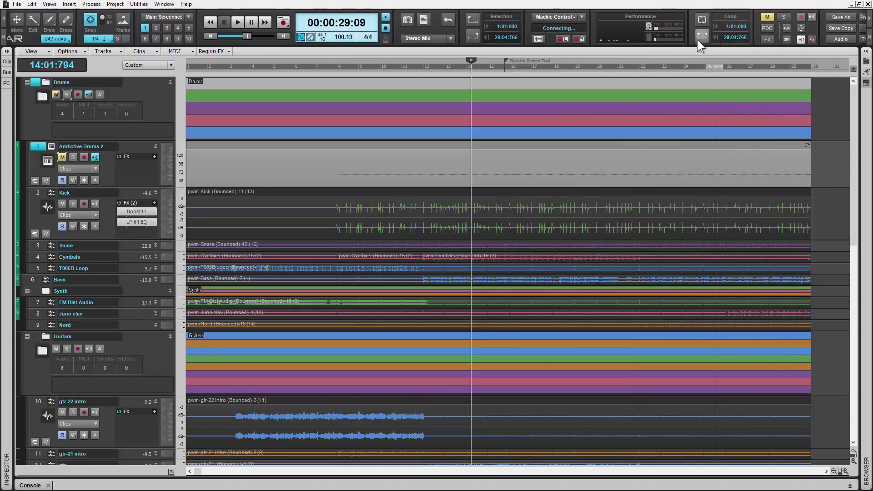
pyautogui.scroll(-5, 662, 37)
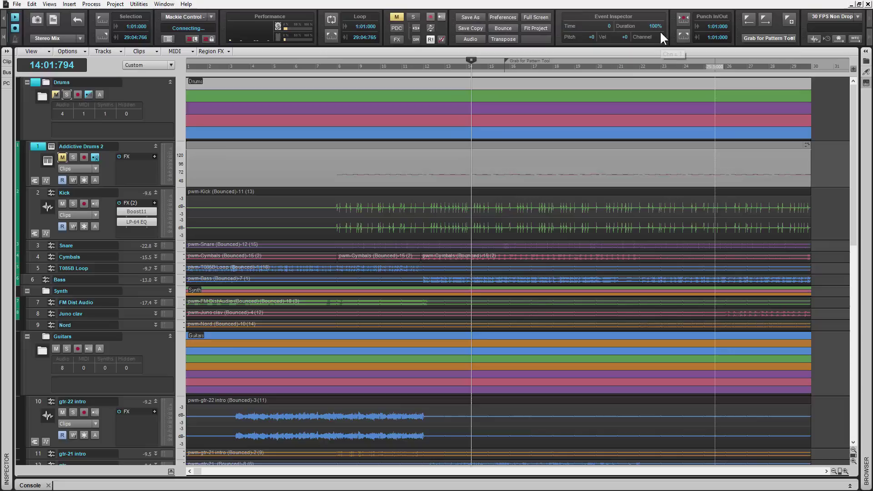
pyautogui.rightClick(670, 28)
pyautogui.moveTo(757, 75)
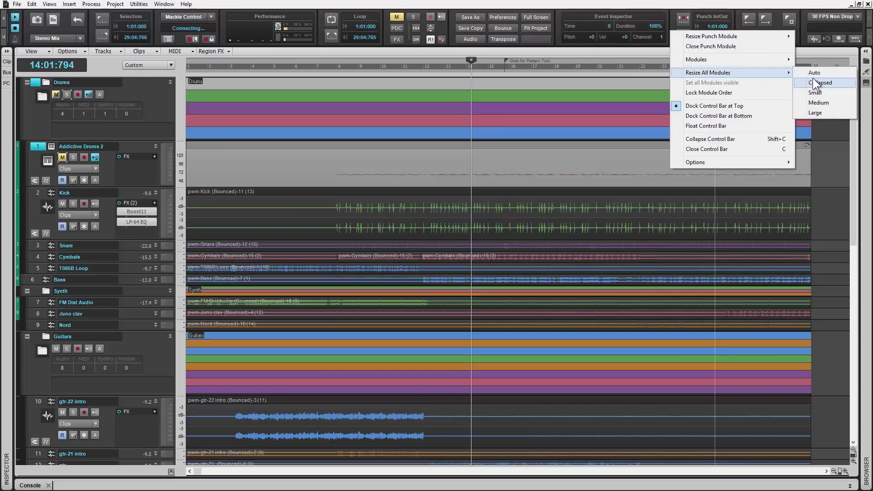
pyautogui.click(827, 101)
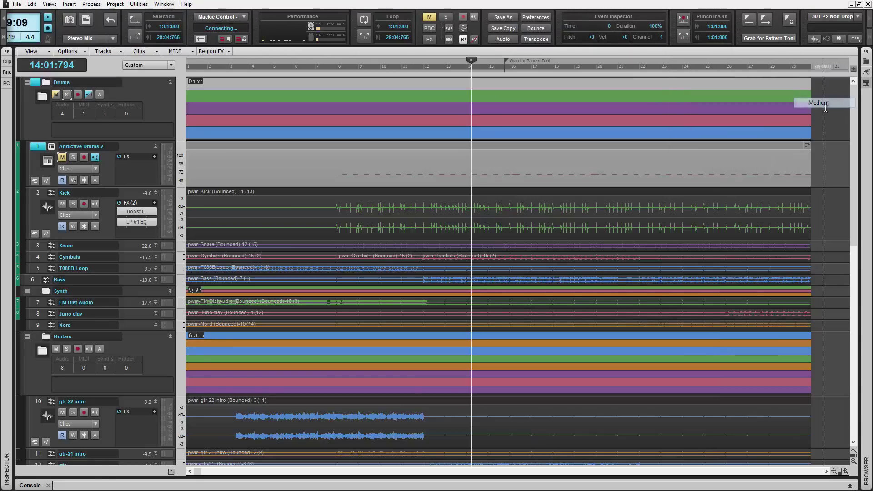
pyautogui.scroll(4, 299, 40)
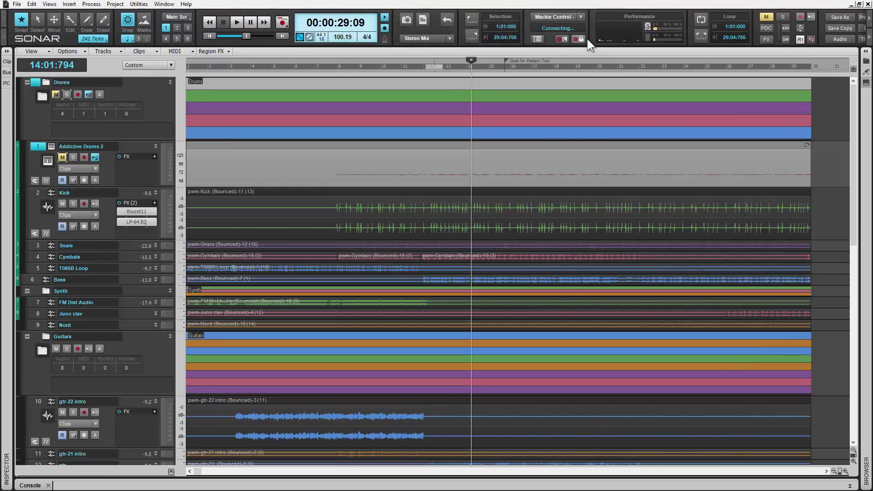
pyautogui.scroll(-4, 587, 39)
pyautogui.scroll(4, 759, 40)
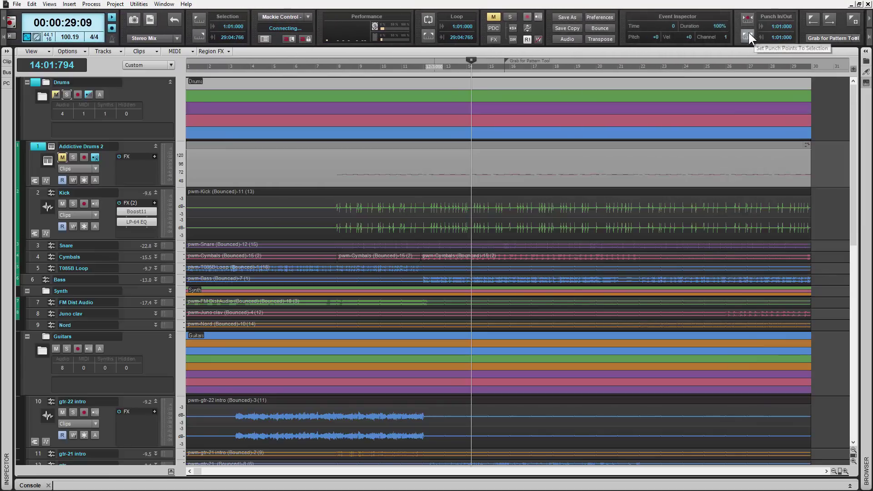
# Step: Shrink all control bar modules to Small, then close the control bar
pyautogui.rightClick(736, 21)
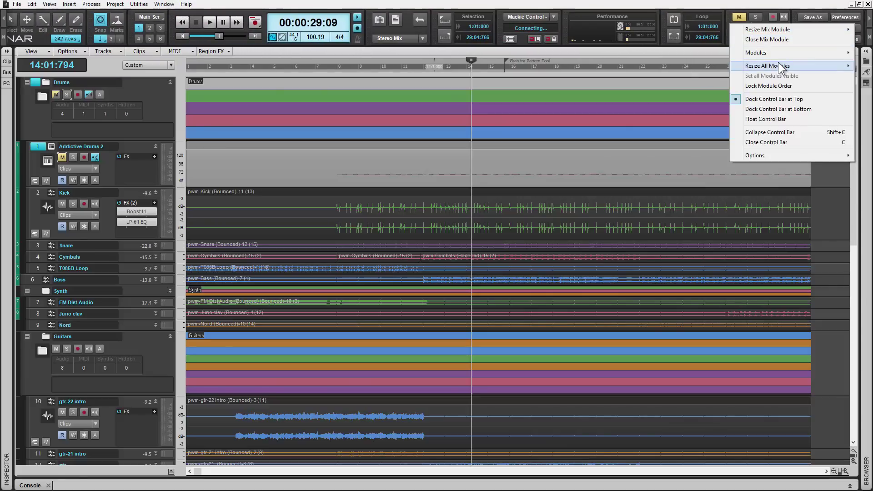
pyautogui.moveTo(785, 66)
pyautogui.click(697, 84)
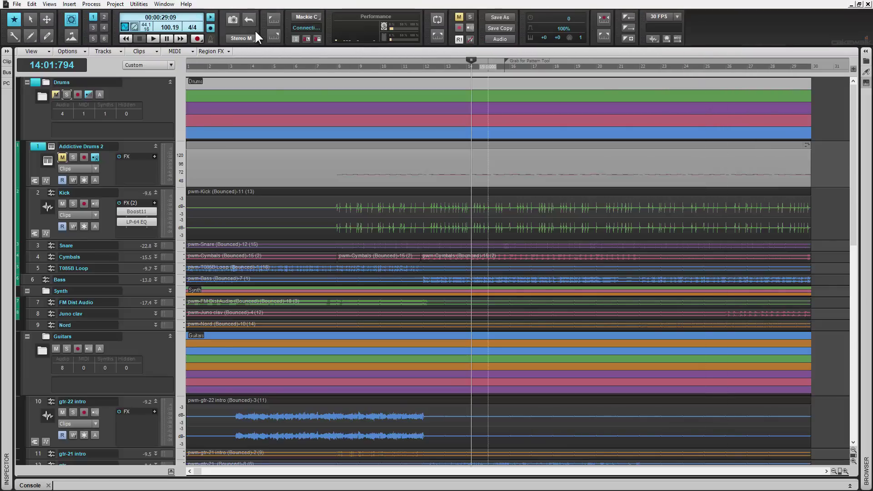
pyautogui.rightClick(725, 29)
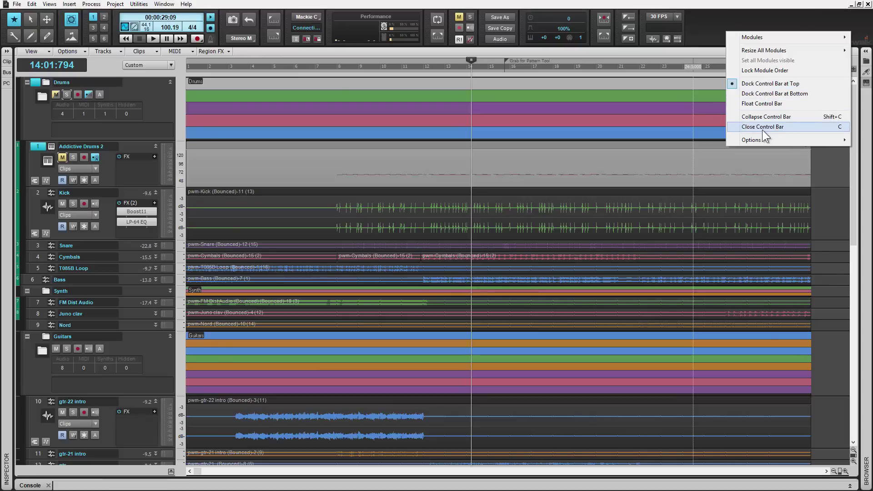
pyautogui.click(814, 124)
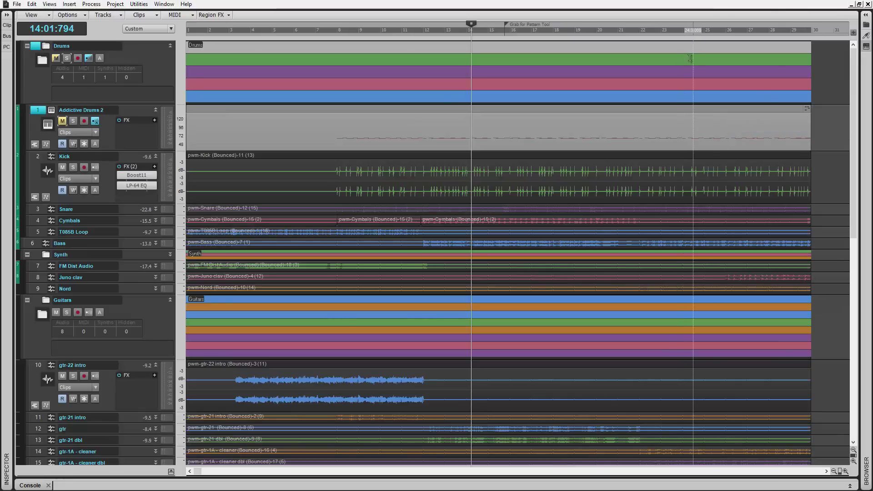
# Step: Bring the control bar back with C and collapse it to a thin label strip
pyautogui.press('c')
pyautogui.rightClick(721, 30)
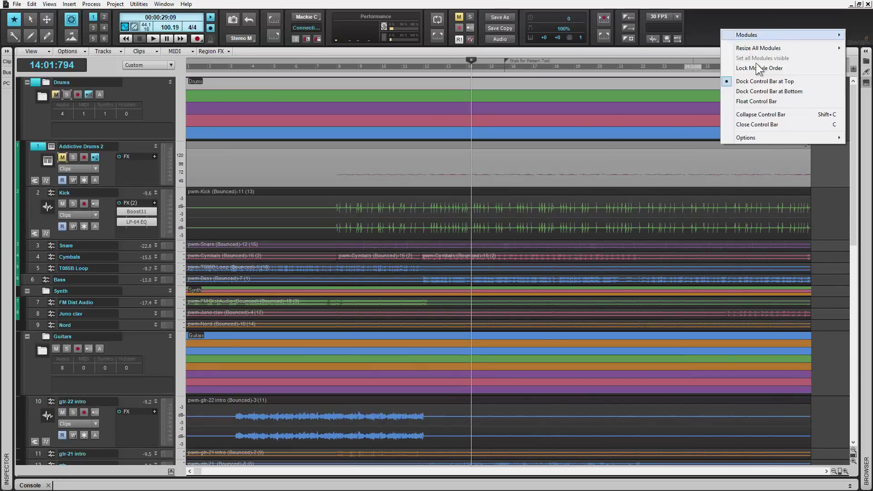
pyautogui.click(793, 113)
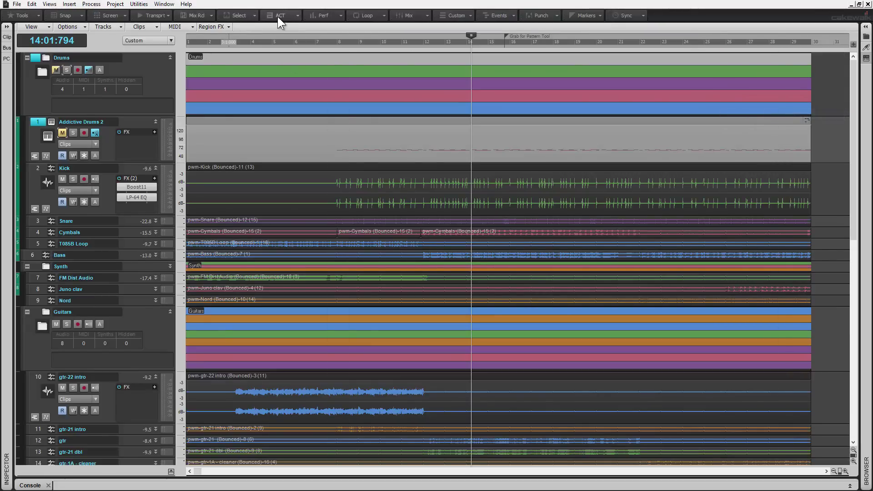
pyautogui.moveTo(233, 14)
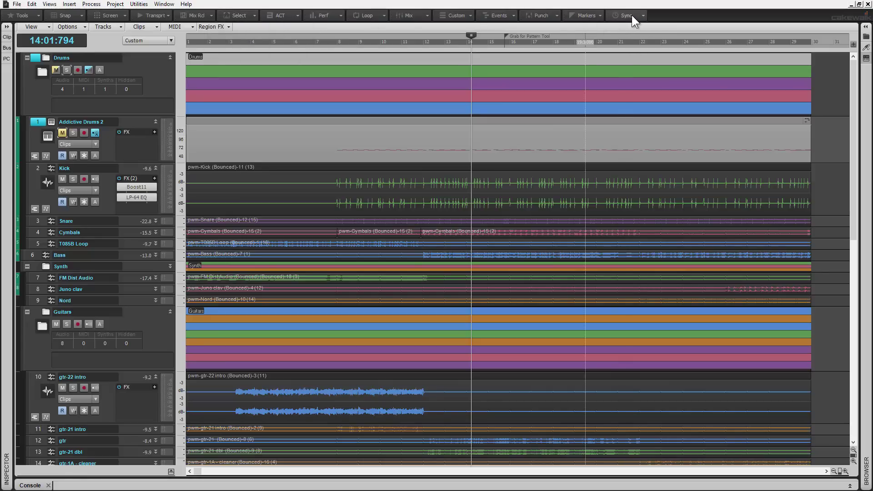
pyautogui.rightClick(663, 16)
pyautogui.click(659, 15)
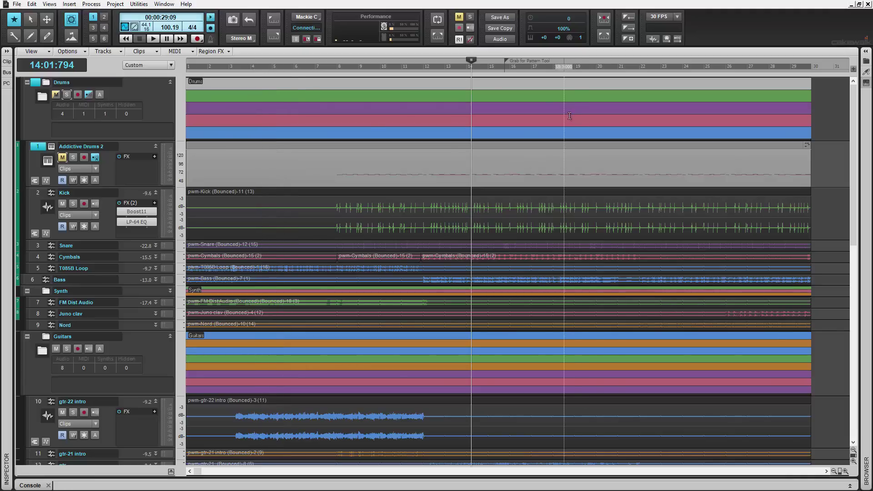
pyautogui.rightClick(727, 35)
# Step: Set all modules to Large, rewind to the start, play, and jump ahead to bar 7
pyautogui.moveTo(770, 56)
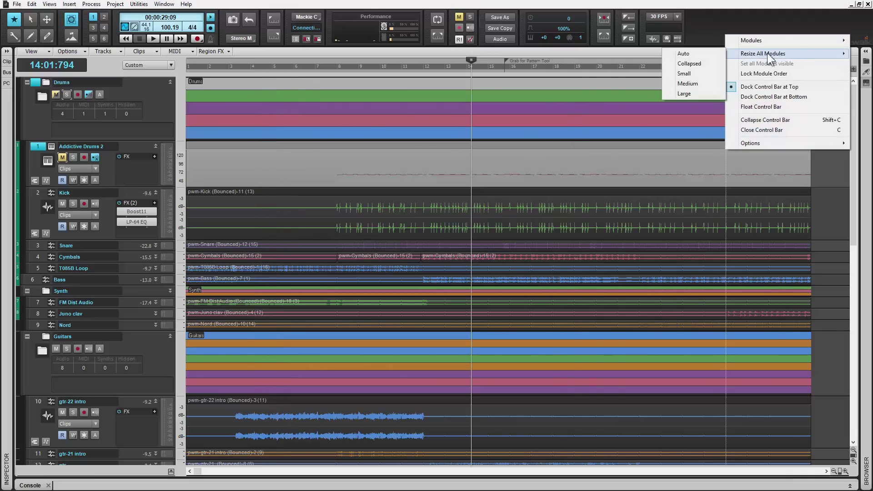
pyautogui.click(703, 93)
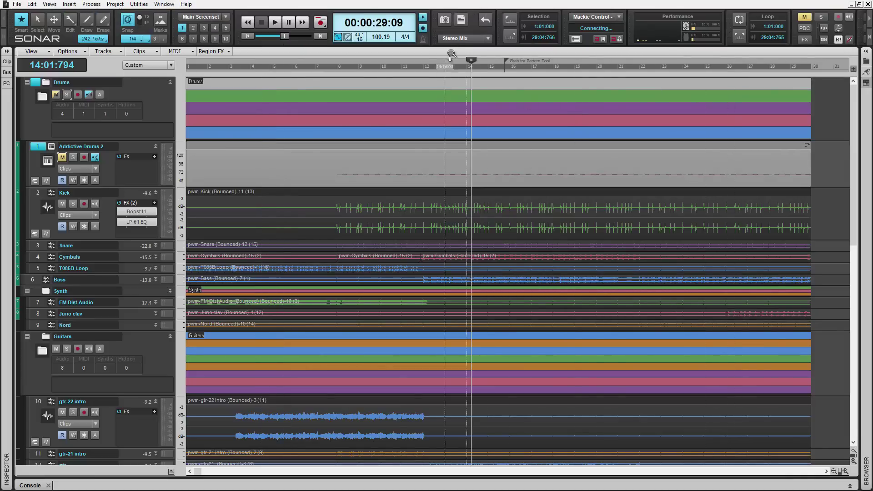
pyautogui.press('w')
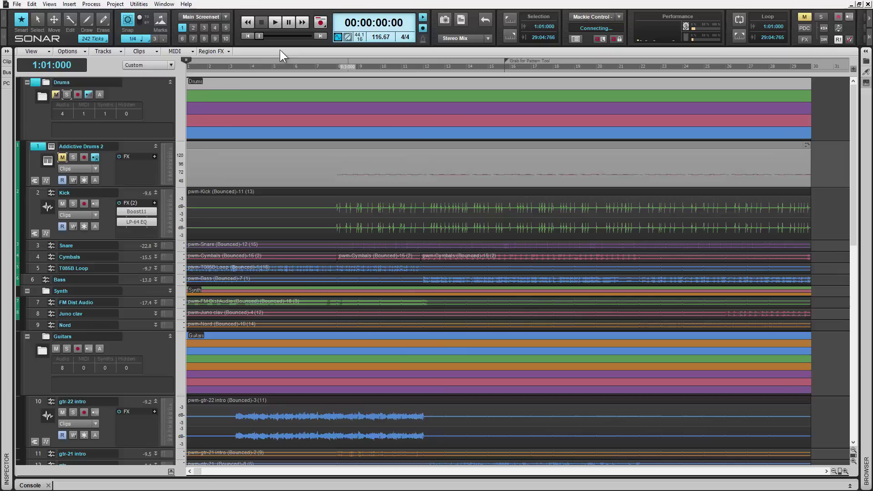
pyautogui.press('space')
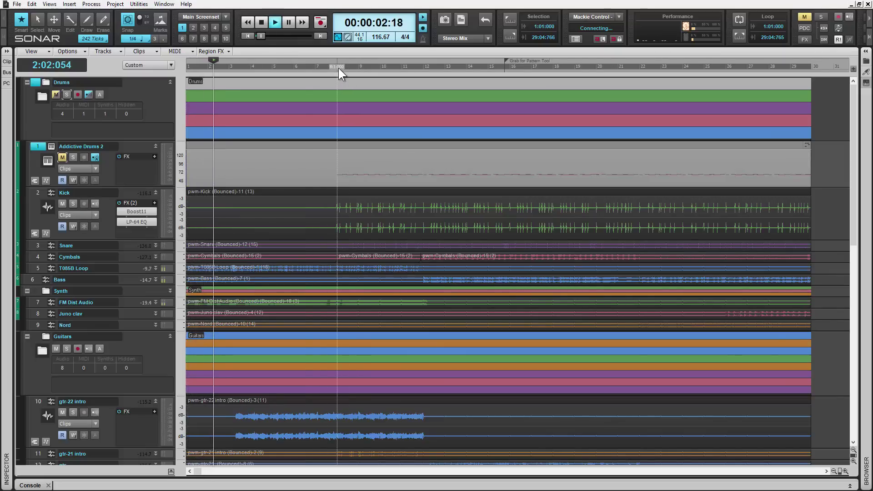
pyautogui.click(327, 67)
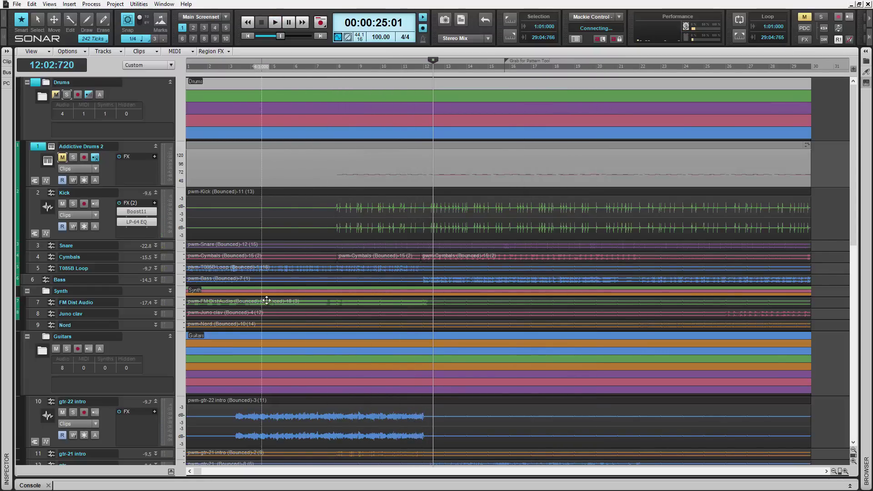
# Step: Solo Vox verse and Vox verse dbl and save them as the mix scene 'Vocal Only'
pyautogui.scroll(-15, 293, 320)
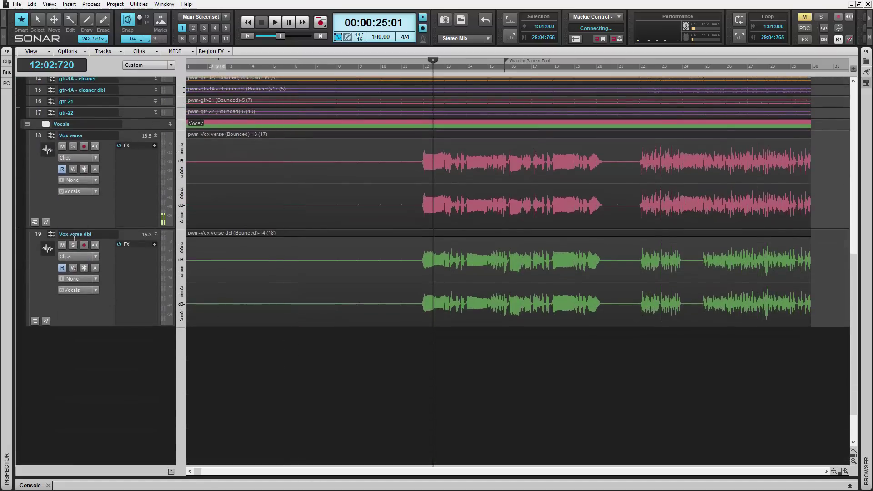
pyautogui.click(73, 245)
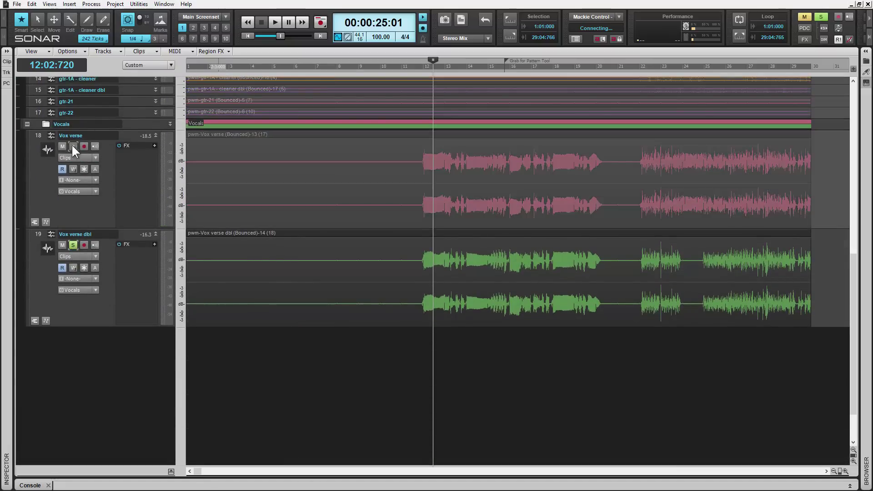
pyautogui.click(73, 146)
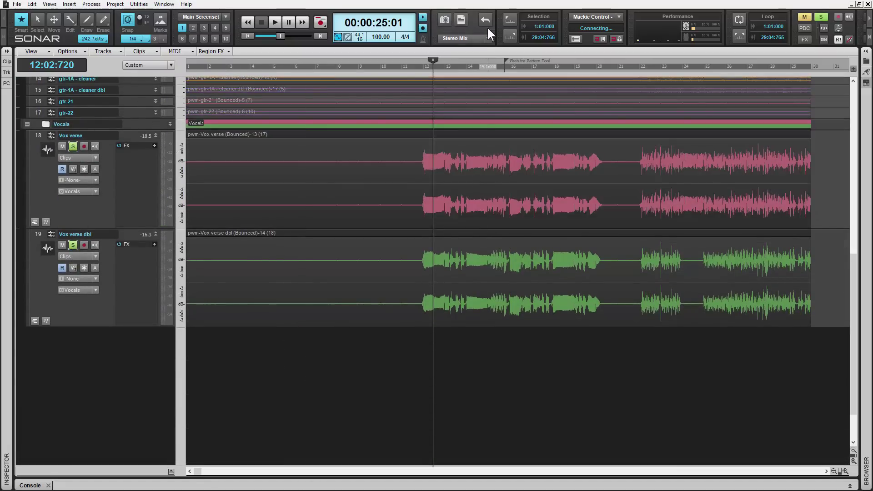
pyautogui.click(463, 19)
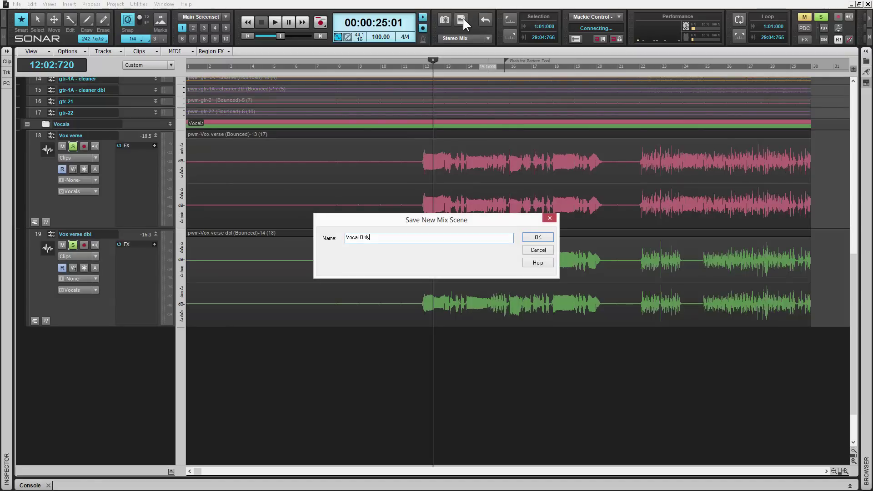
pyautogui.write('Vocal Only')
pyautogui.press('Return')
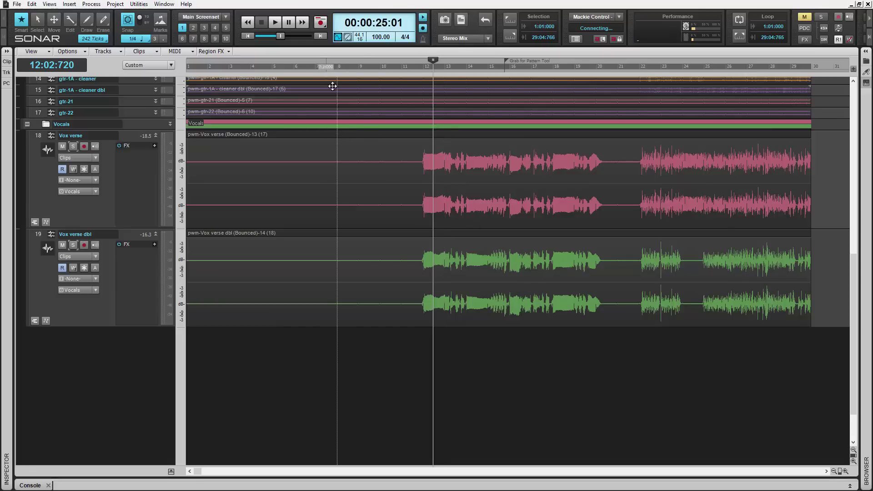
pyautogui.click(418, 65)
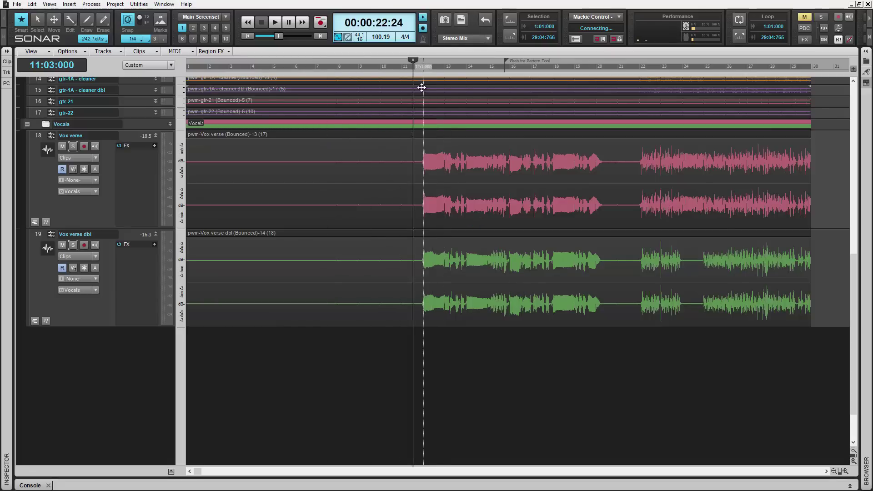
pyautogui.press('space')
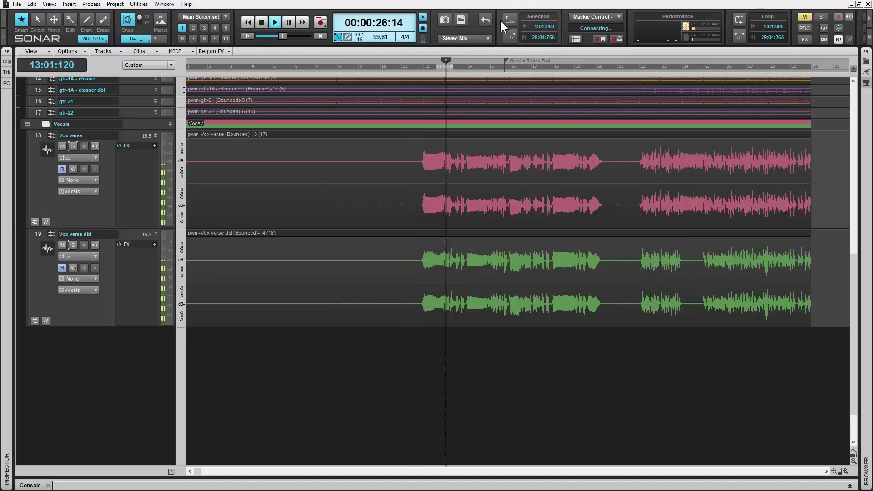
pyautogui.press('space')
pyautogui.click(485, 20)
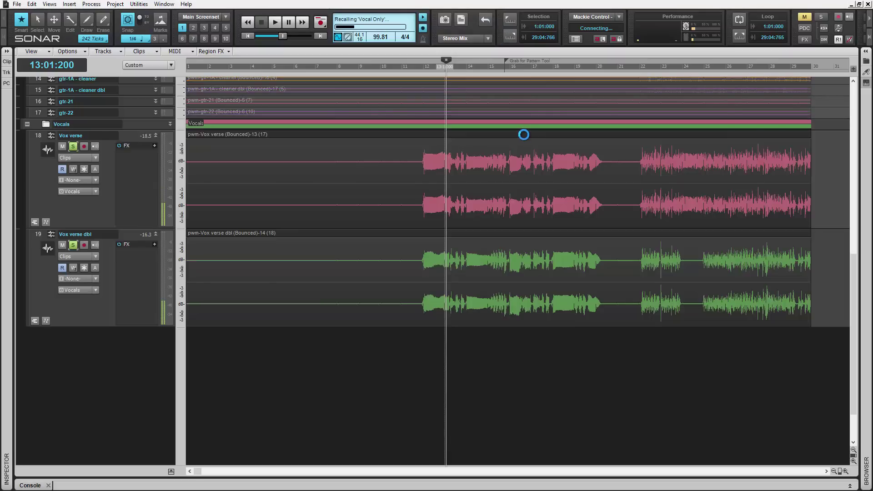
pyautogui.press('space')
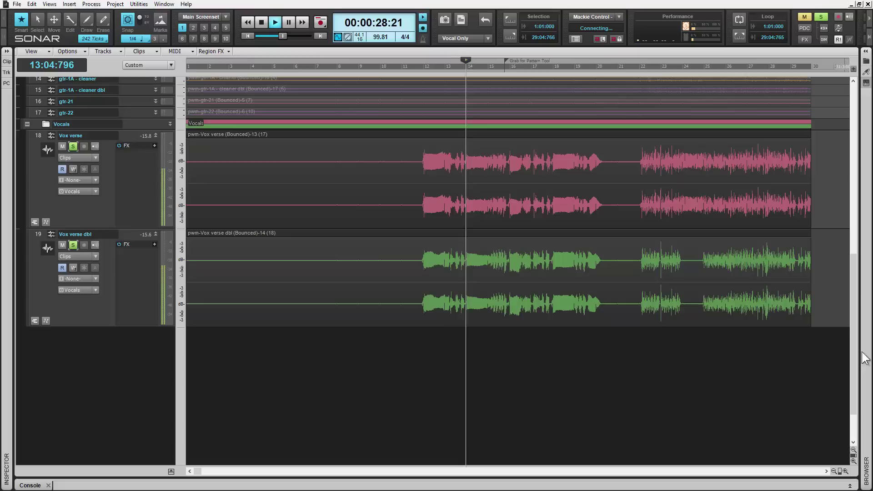
pyautogui.scroll(3, 856, 357)
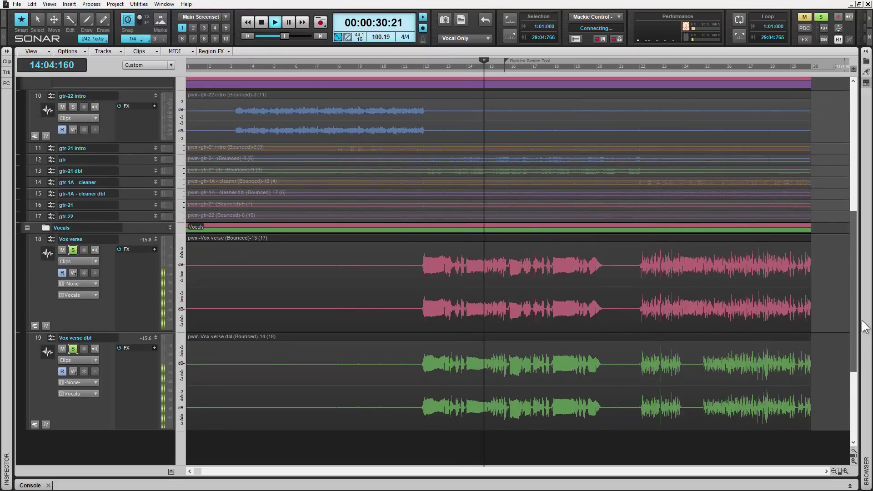
pyautogui.press('space')
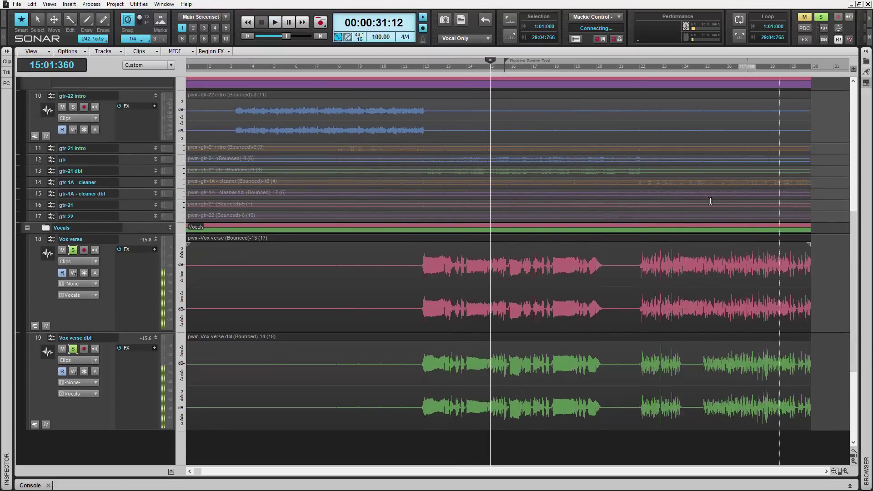
pyautogui.click(489, 22)
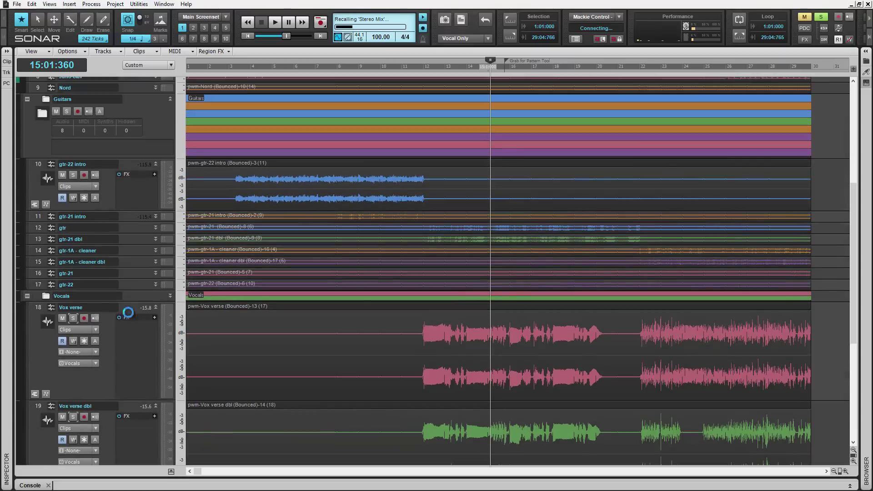
# Step: Solo the Guitars folder, save it as mix scene 'Guitar Solo', and start playback
pyautogui.click(67, 112)
pyautogui.click(450, 20)
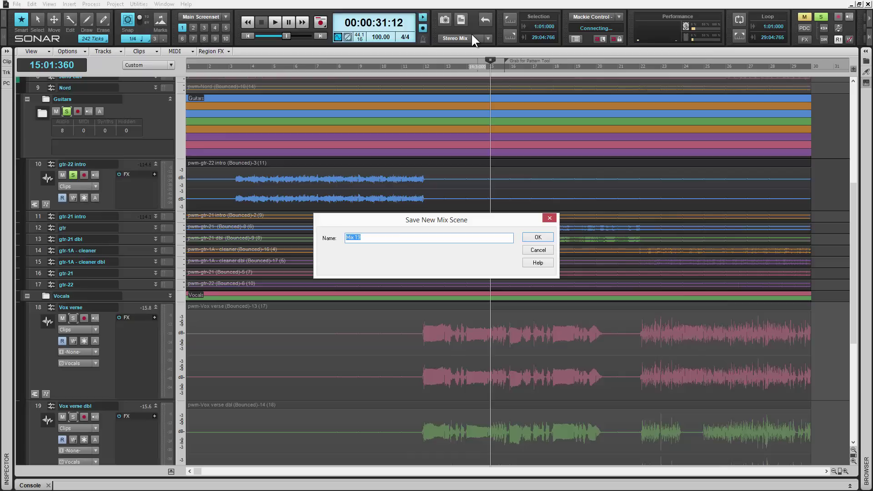
pyautogui.write('Guitar Solo')
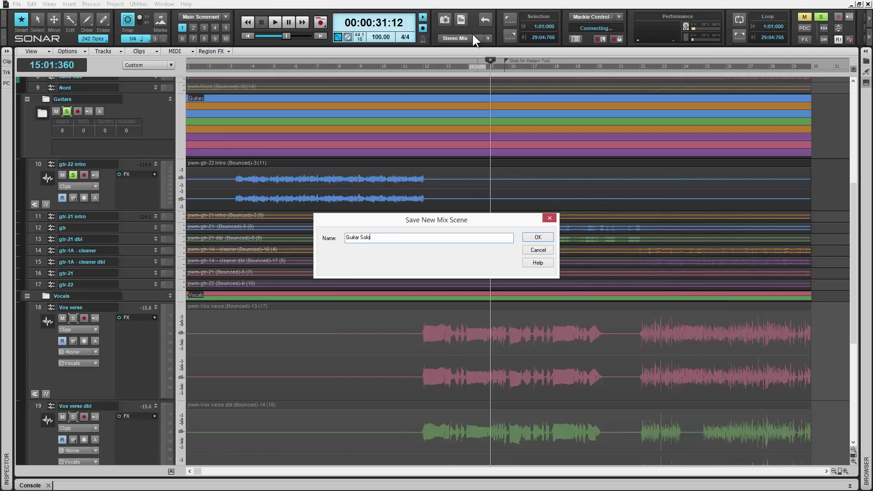
pyautogui.press('Return')
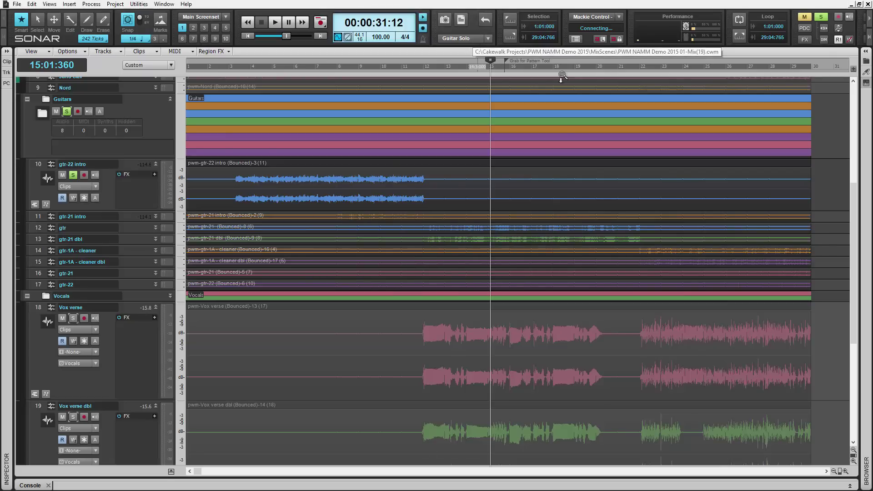
pyautogui.scroll(3, 458, 264)
pyautogui.press('space')
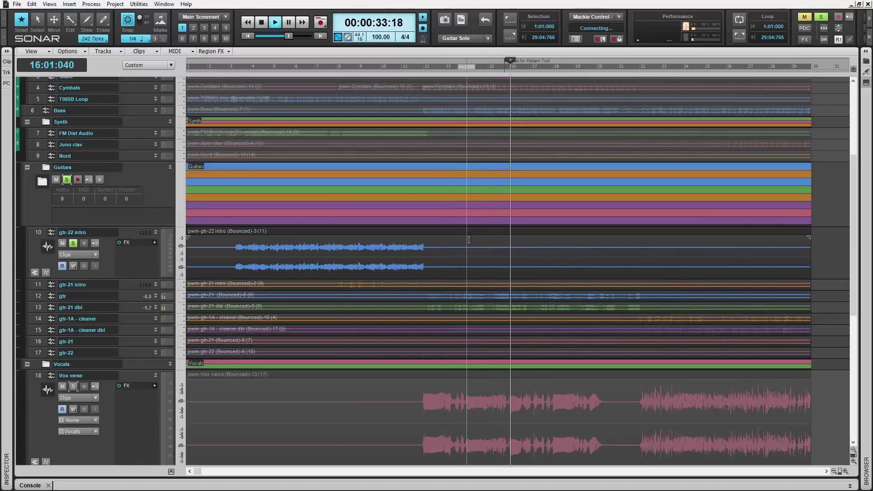
# Step: Recall Stereo Mix then Guitar Solo during playback, stop, and switch to the Console with Alt+2
pyautogui.click(484, 20)
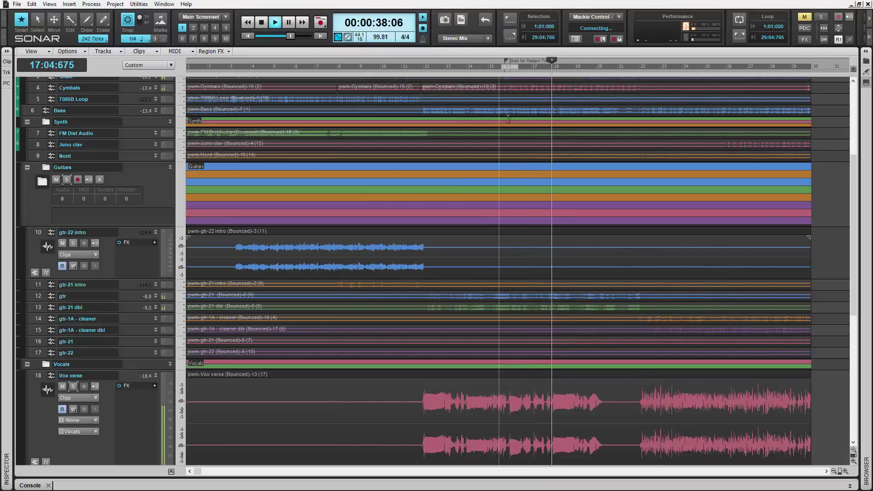
pyautogui.click(482, 25)
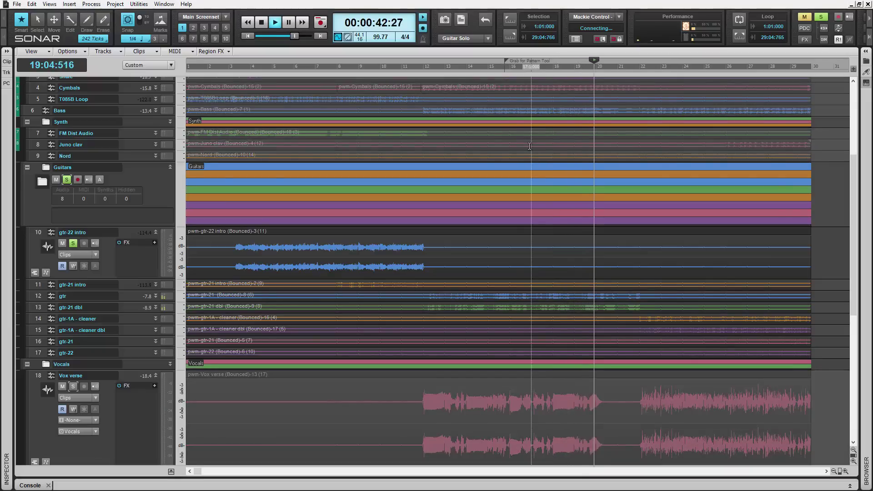
pyautogui.press('space')
pyautogui.hotkey('alt', '2')
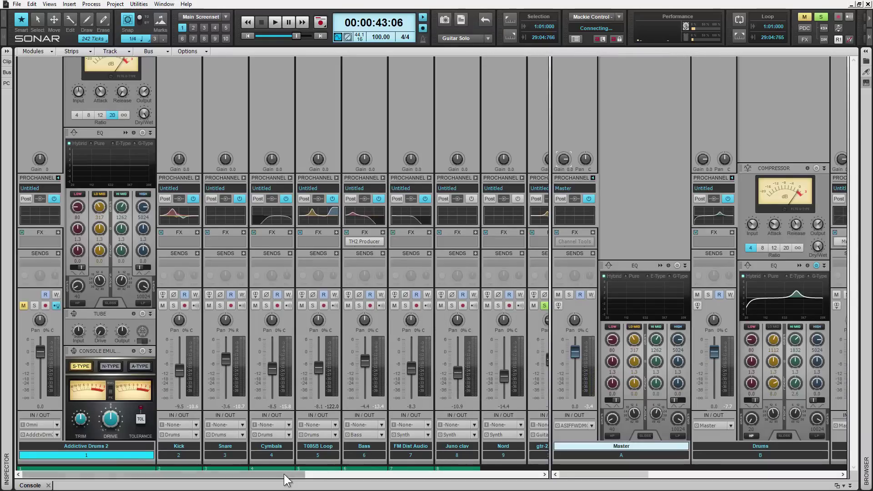
# Step: In Track view, unsolo the Guitars folder and save the mix scene 'Bus Processing 1'
pyautogui.moveTo(284, 474); pyautogui.dragTo(458, 474)
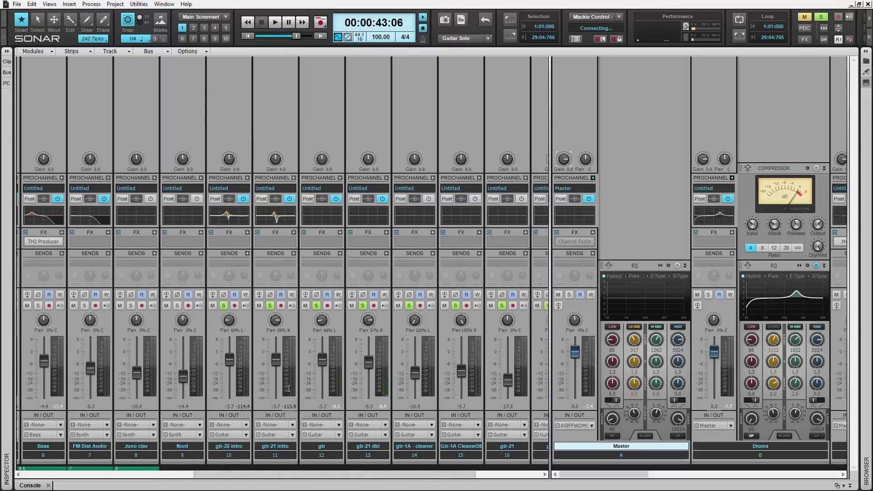
pyautogui.hotkey('alt', '1')
pyautogui.click(66, 179)
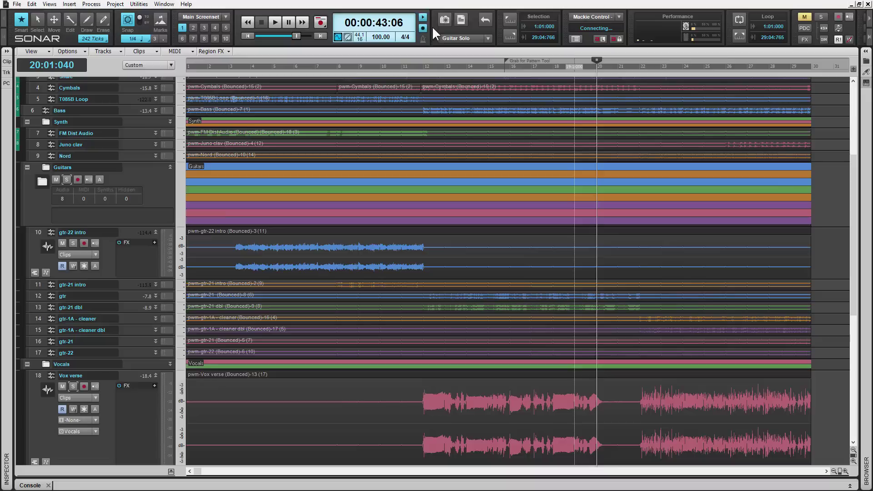
pyautogui.click(462, 20)
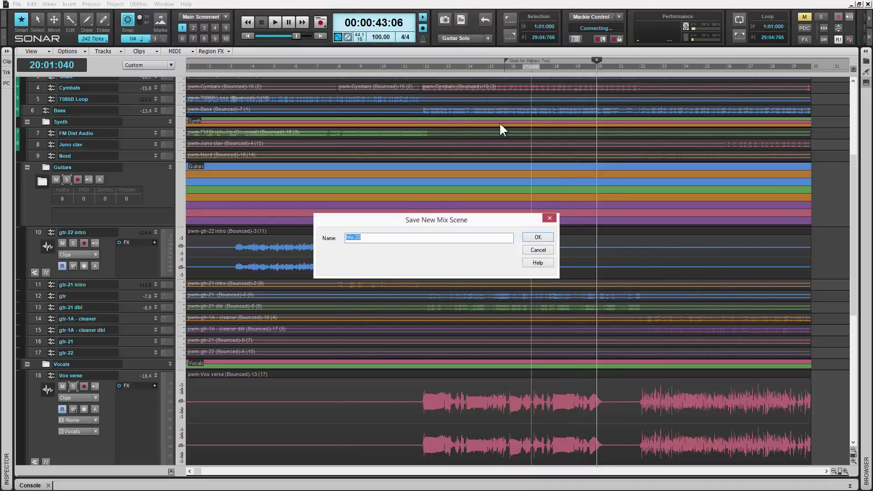
pyautogui.press('BackSpace')
pyautogui.press('BackSpace')
pyautogui.press('Return')
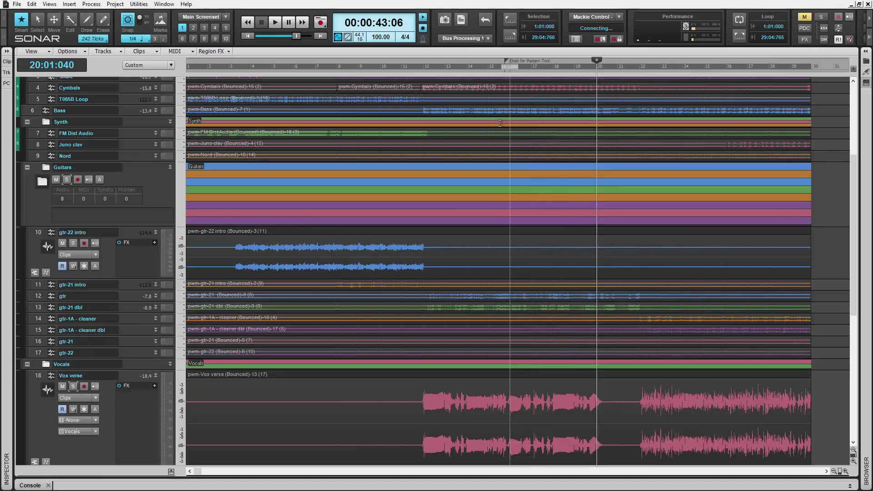
pyautogui.hotkey('alt', '2')
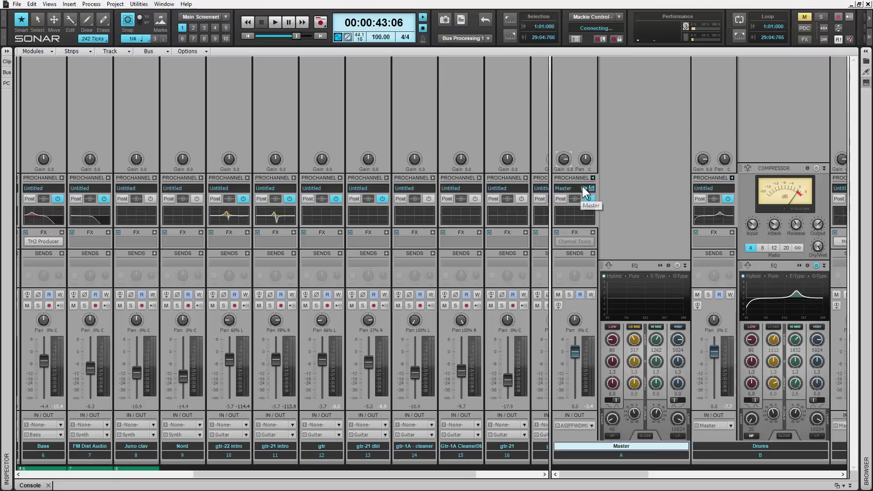
# Step: Load the 'Bass - Deep & Fat S-Type' ProChannel preset onto the Master bus
pyautogui.click(585, 188)
pyautogui.doubleClick(432, 242)
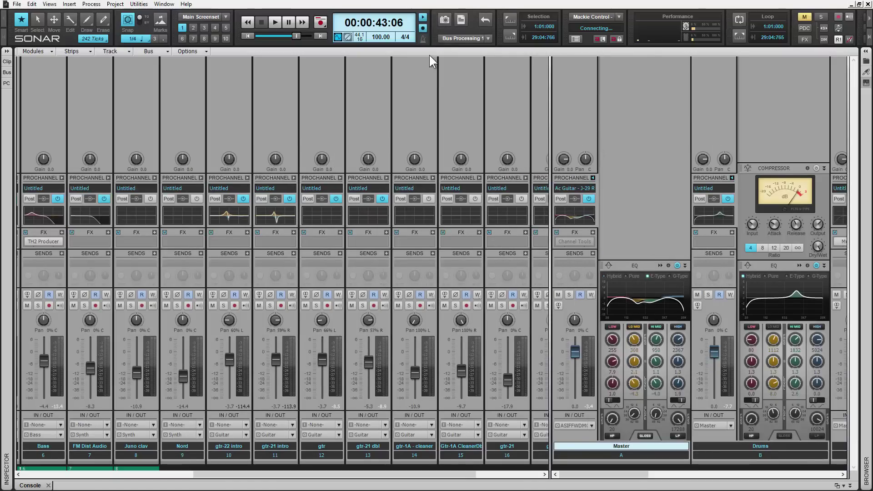
pyautogui.click(584, 189)
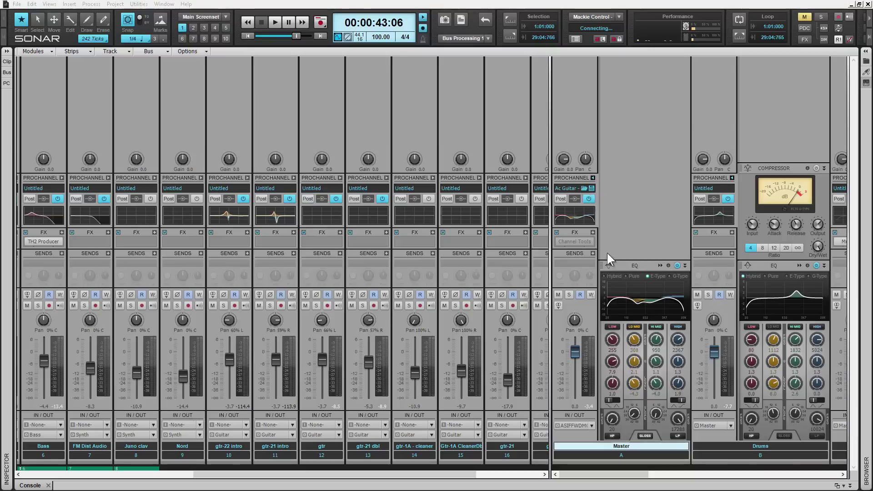
pyautogui.scroll(-10, 483, 286)
pyautogui.scroll(5, 482, 291)
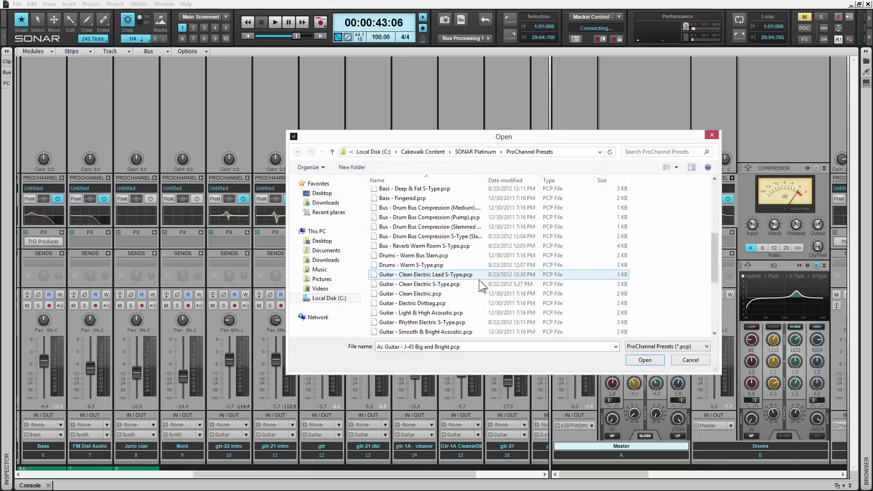
pyautogui.scroll(-3, 479, 280)
pyautogui.scroll(3, 479, 280)
pyautogui.scroll(2, 480, 284)
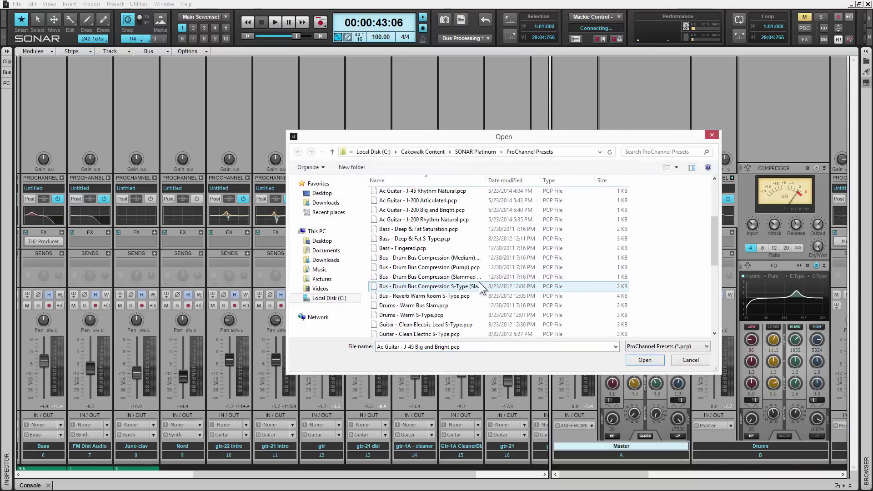
pyautogui.doubleClick(450, 237)
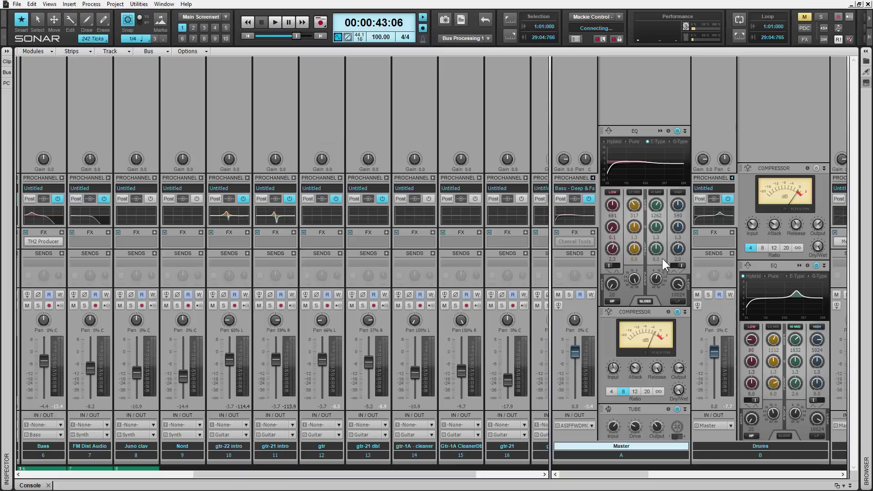
# Step: Save the mix as a new scene named 'Bus Processing 2'
pyautogui.click(460, 20)
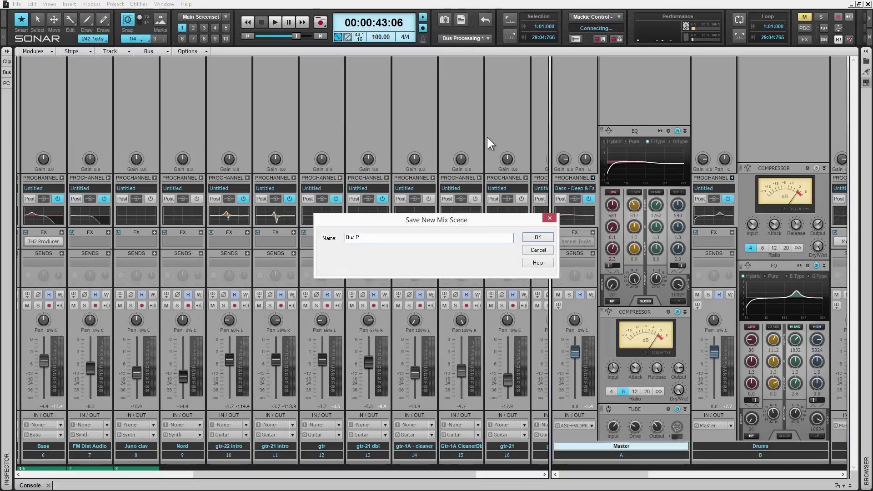
pyautogui.write('Bus Processing 2')
pyautogui.press('Return')
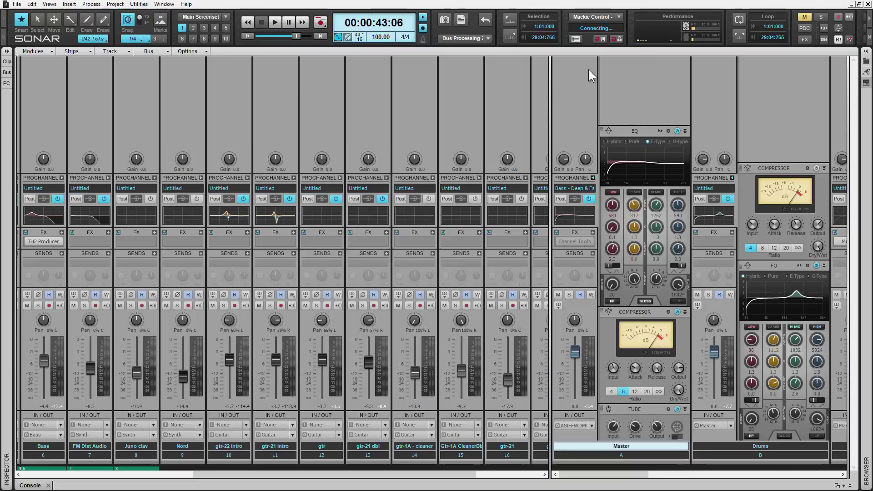
# Step: Audition the Bus Processing 1 and Bus Processing 2 mix scenes from Mix Recall
pyautogui.click(485, 21)
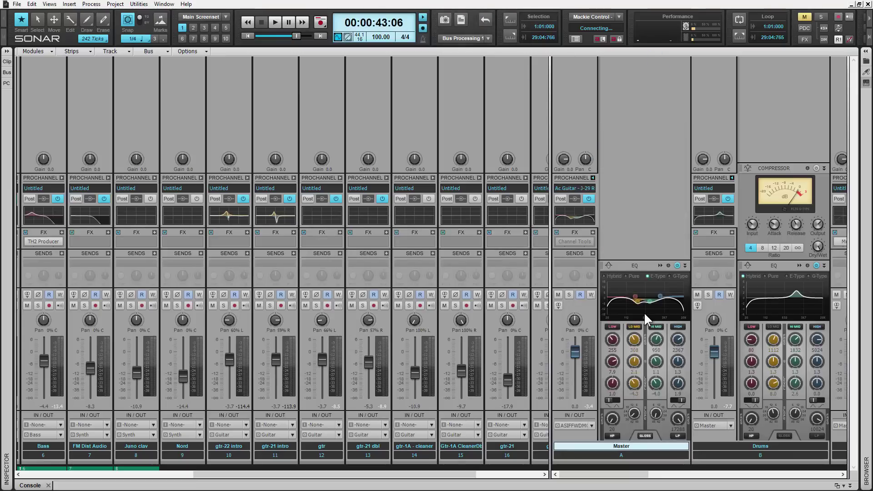
pyautogui.click(485, 21)
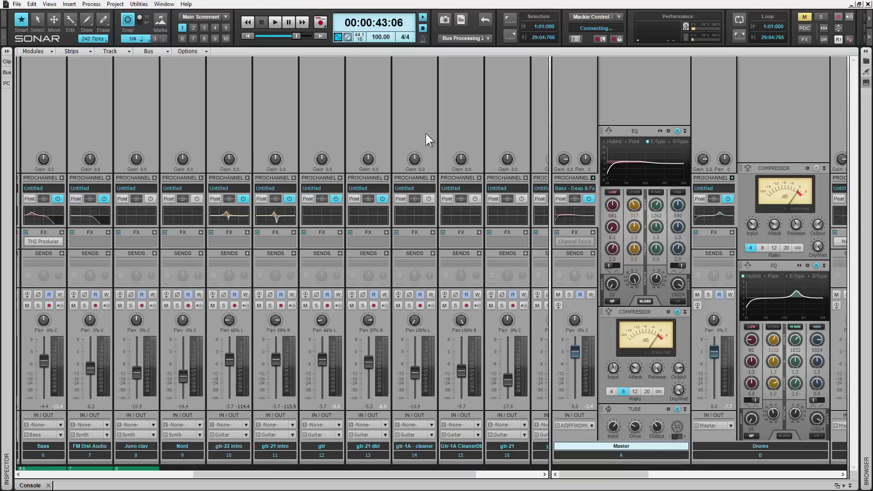
pyautogui.click(465, 39)
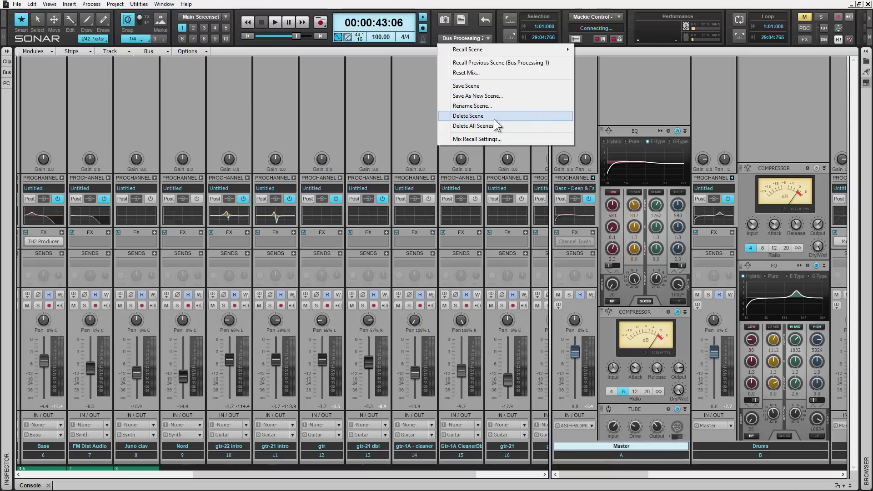
pyautogui.click(354, 95)
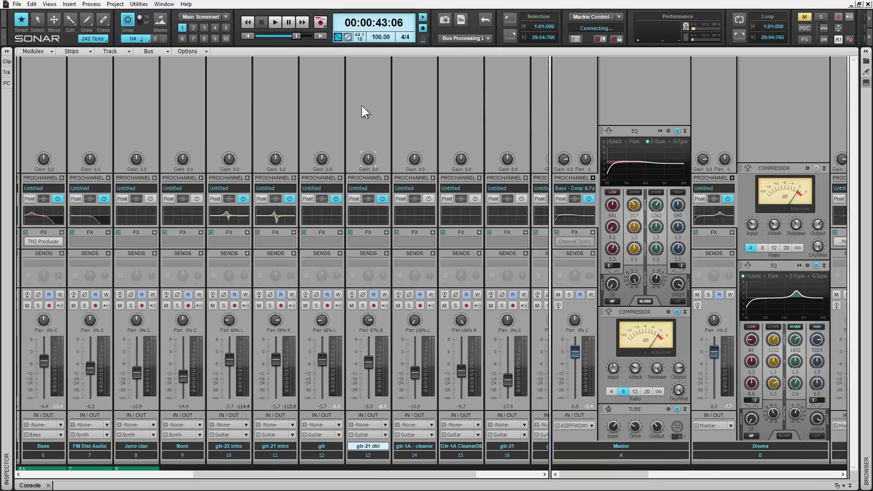
# Step: Switch to the Track view and scroll up to the Drums folder with Addictive Drums 2
pyautogui.hotkey('alt', '1')
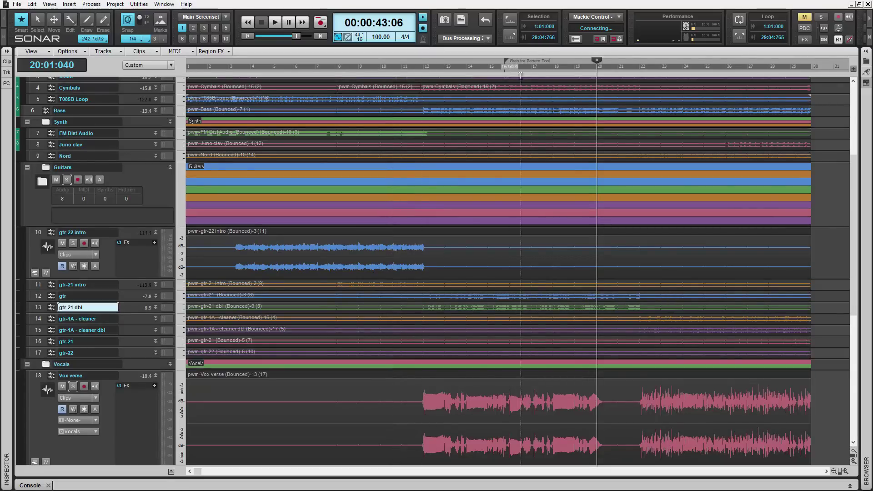
pyautogui.scroll(-6, 531, 116)
pyautogui.scroll(1, 528, 115)
pyautogui.scroll(5, 527, 114)
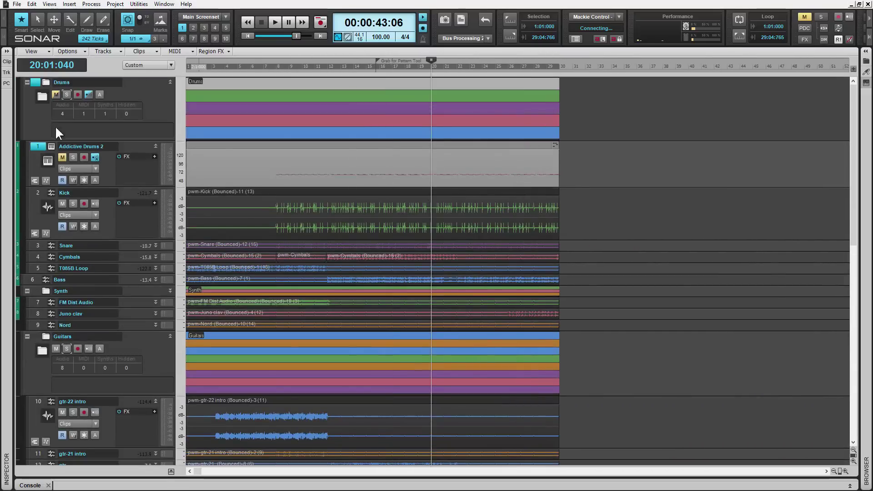
# Step: Unmute and enlarge Addictive Drums 2, then open its clip in the Piano Roll from bar 8
pyautogui.click(62, 157)
pyautogui.moveTo(141, 187); pyautogui.dragTo(141, 321)
pyautogui.click(283, 67)
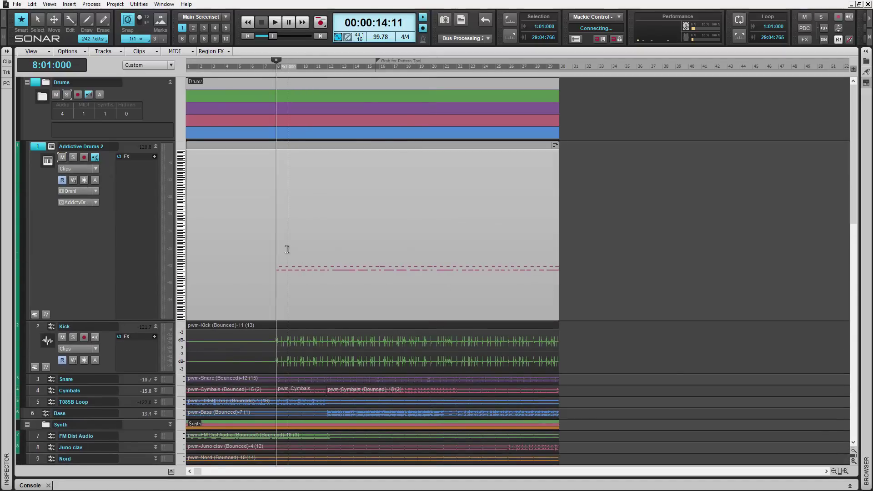
pyautogui.doubleClick(286, 250)
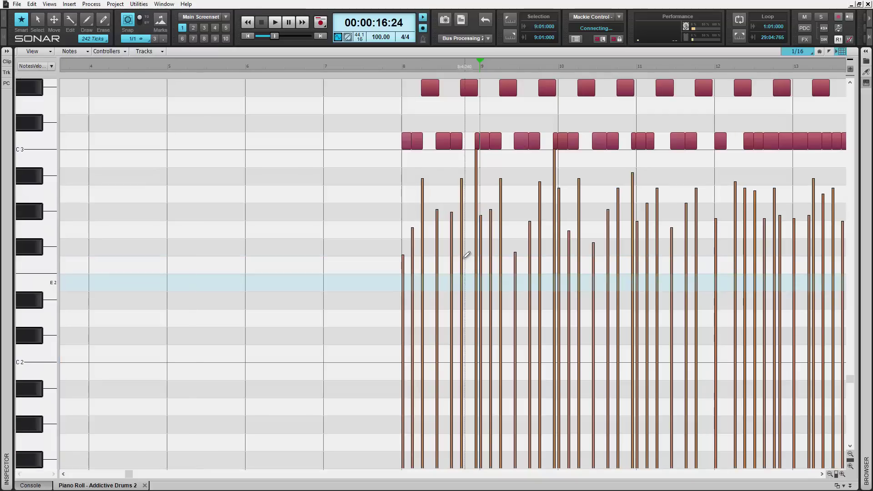
pyautogui.moveTo(508, 52); pyautogui.dragTo(407, 55)
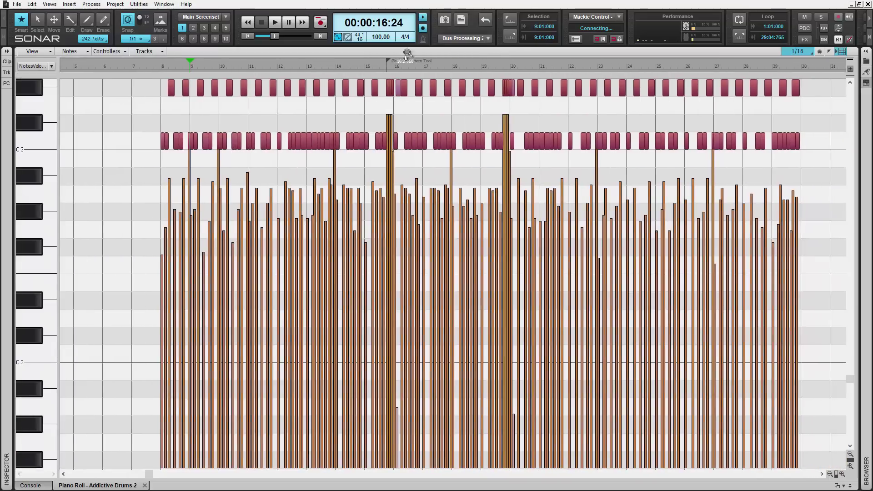
pyautogui.scroll(7, 387, 231)
pyautogui.scroll(-4, 348, 220)
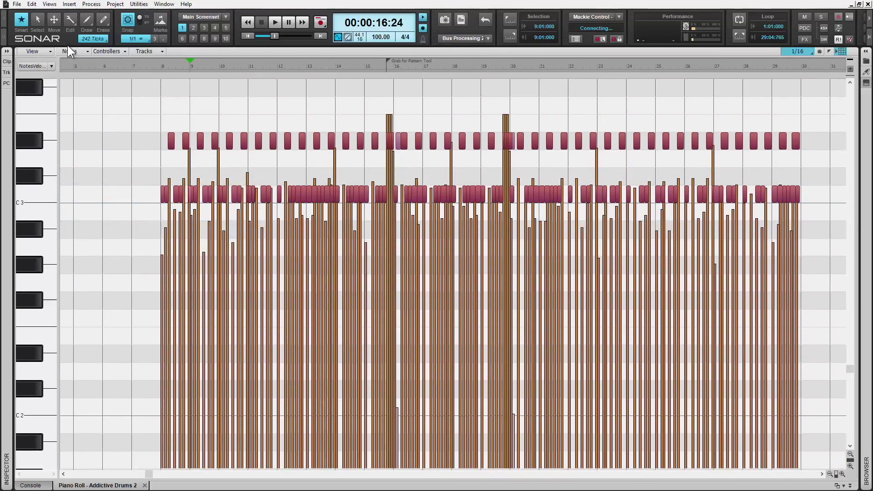
# Step: Enable MIDI Microscope, set the Draw tool to Pattern, and select the drum notes as the pattern
pyautogui.click(45, 51)
pyautogui.click(80, 105)
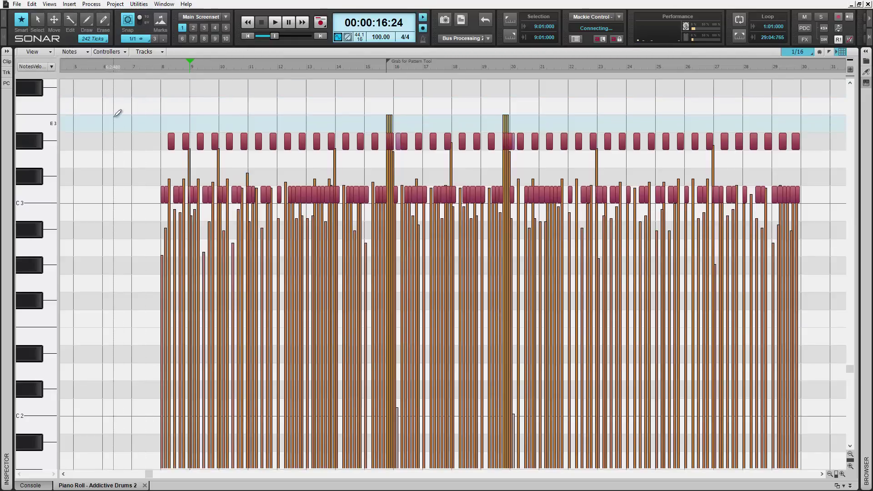
pyautogui.press('t')
pyautogui.click(184, 111)
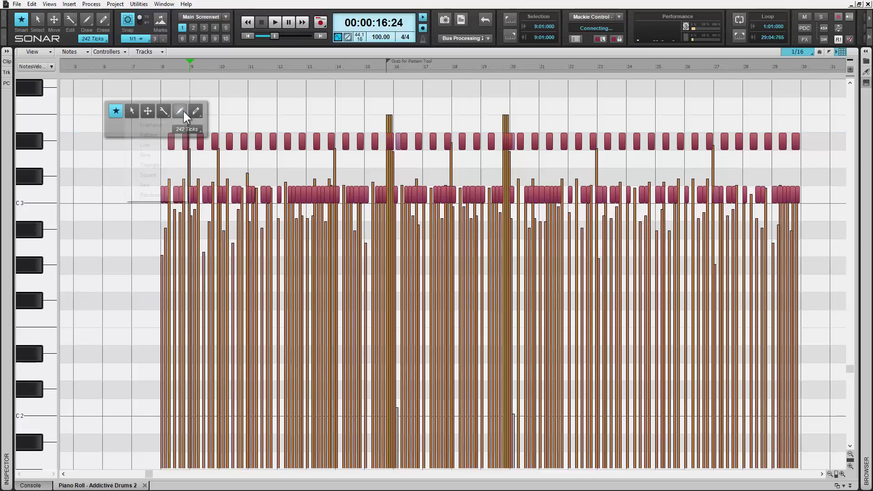
pyautogui.click(150, 136)
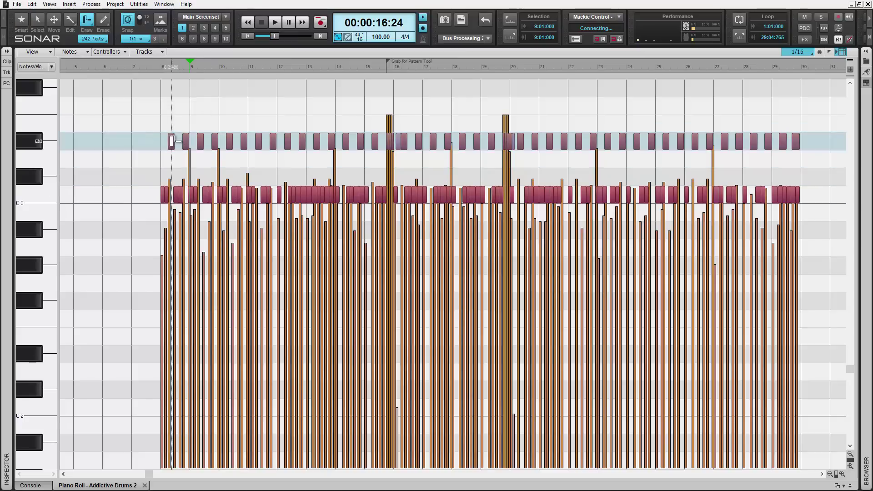
pyautogui.moveTo(530, 62)
pyautogui.mouseDown()
pyautogui.moveTo(423, 72)
pyautogui.moveTo(516, 63)
pyautogui.mouseUp()
pyautogui.moveTo(128, 117); pyautogui.dragTo(462, 223)
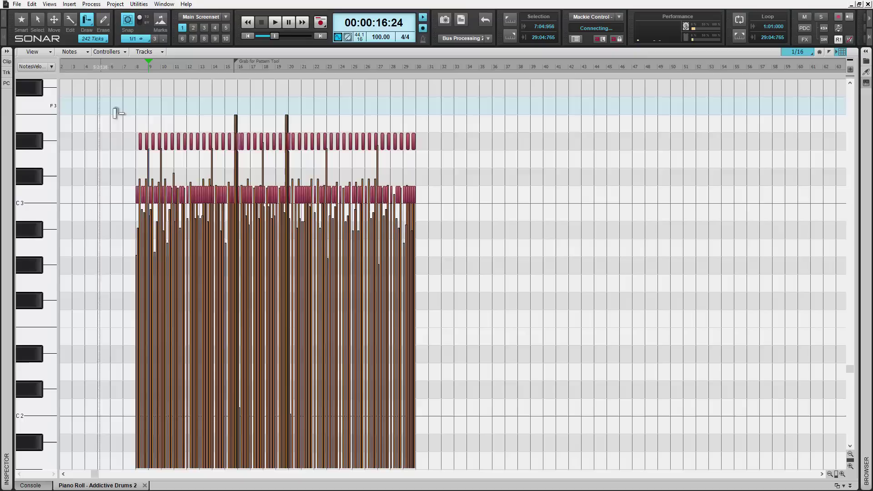
# Step: Paint copies of the selected drum pattern across bars 31–53 and bars 55–74
pyautogui.moveTo(99, 103); pyautogui.dragTo(451, 234)
pyautogui.moveTo(432, 199); pyautogui.dragTo(710, 207)
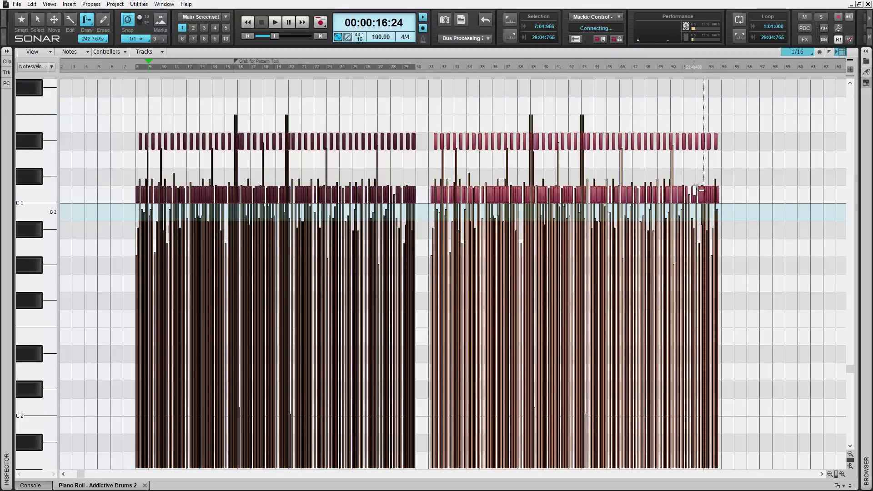
pyautogui.moveTo(717, 77); pyautogui.dragTo(609, 55)
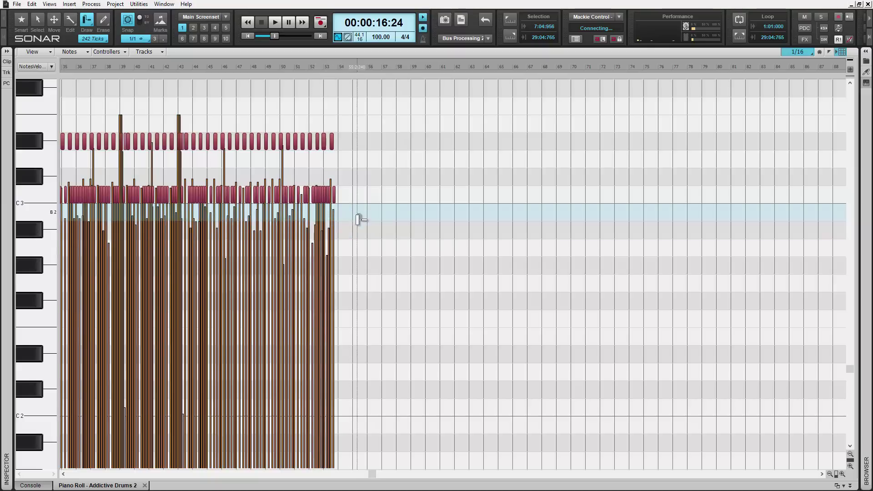
pyautogui.moveTo(359, 249)
pyautogui.mouseDown()
pyautogui.moveTo(403, 265)
pyautogui.moveTo(524, 268)
pyautogui.moveTo(638, 122)
pyautogui.moveTo(746, 335)
pyautogui.moveTo(687, 146)
pyautogui.moveTo(778, 153)
pyautogui.moveTo(762, 136)
pyautogui.moveTo(784, 118)
pyautogui.mouseUp()
pyautogui.moveTo(714, 54); pyautogui.dragTo(451, 73)
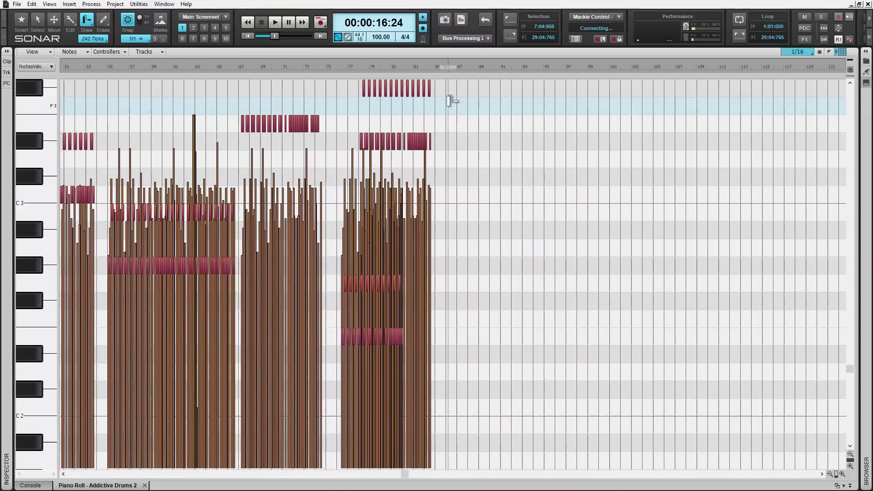
# Step: In the Track view, paint a new Drums pattern clip after the third Drums clip, around bars 93–107
pyautogui.press('d')
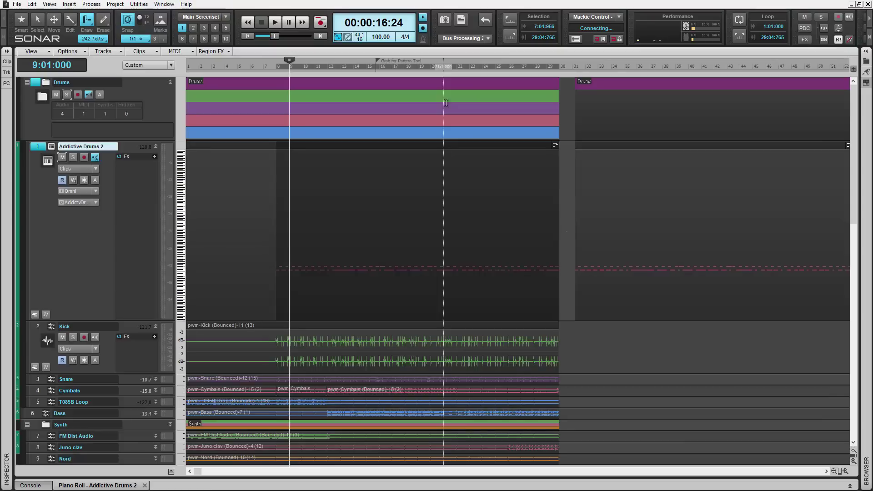
pyautogui.moveTo(645, 56); pyautogui.dragTo(446, 73)
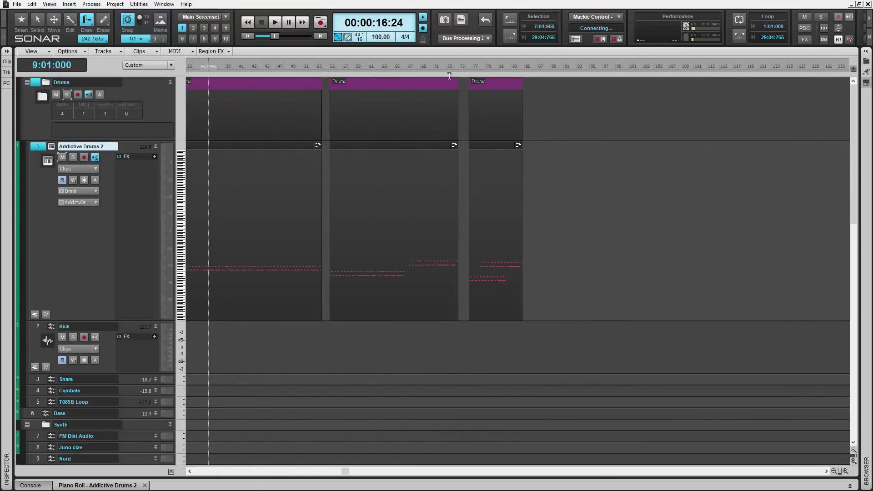
pyautogui.click(493, 182)
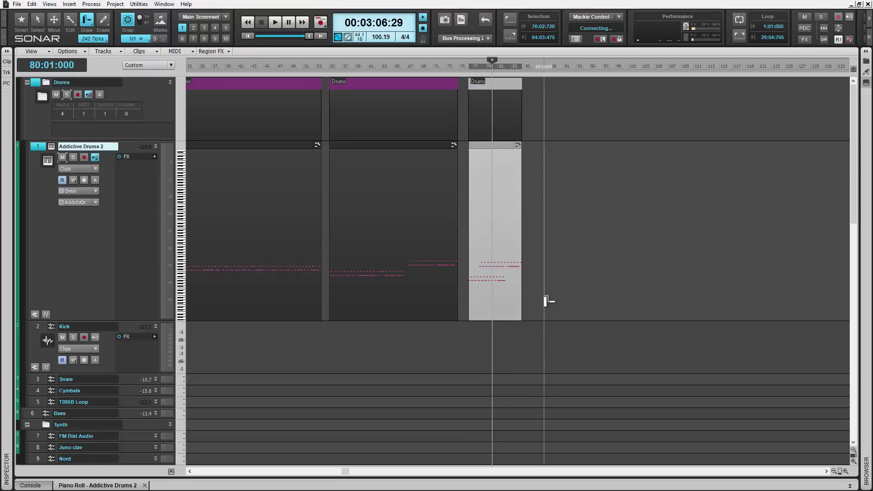
pyautogui.moveTo(545, 301); pyautogui.dragTo(851, 303)
pyautogui.hotkey('ctrl', 'z')
pyautogui.hotkey('ctrl', 'z')
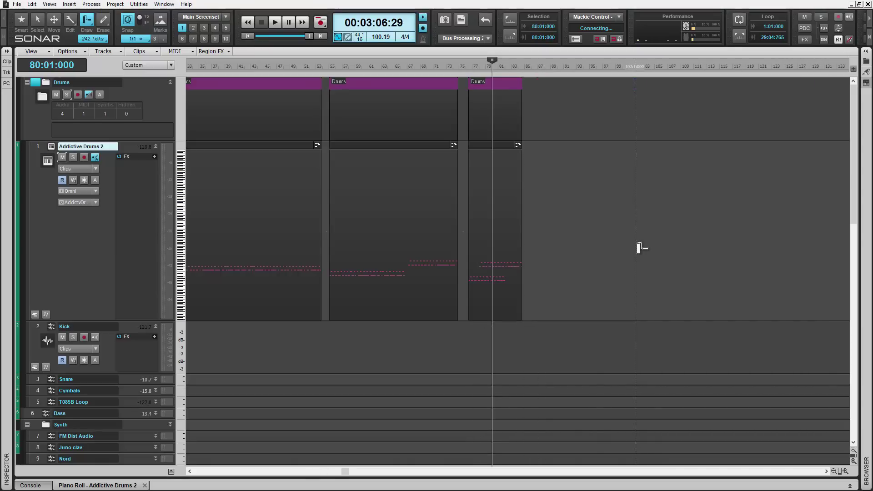
pyautogui.click(485, 298)
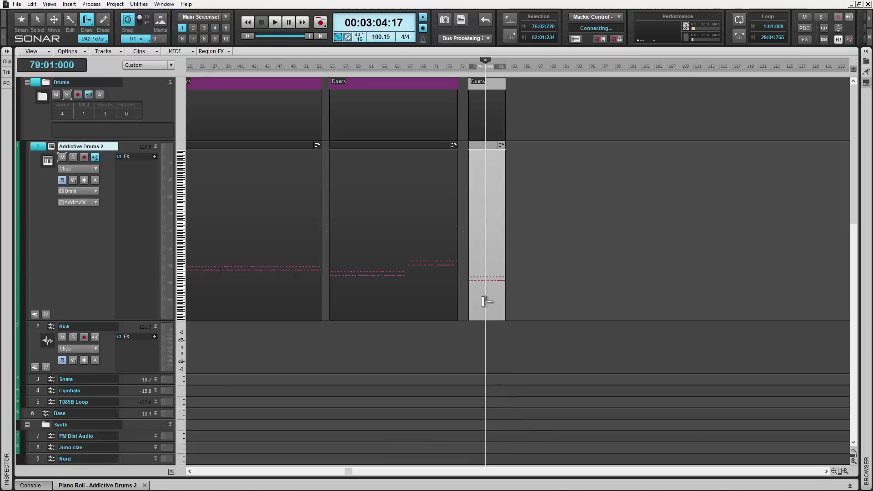
pyautogui.moveTo(572, 287); pyautogui.dragTo(734, 295)
pyautogui.moveTo(547, 295)
pyautogui.mouseDown()
pyautogui.moveTo(808, 296)
pyautogui.moveTo(662, 291)
pyautogui.mouseUp()
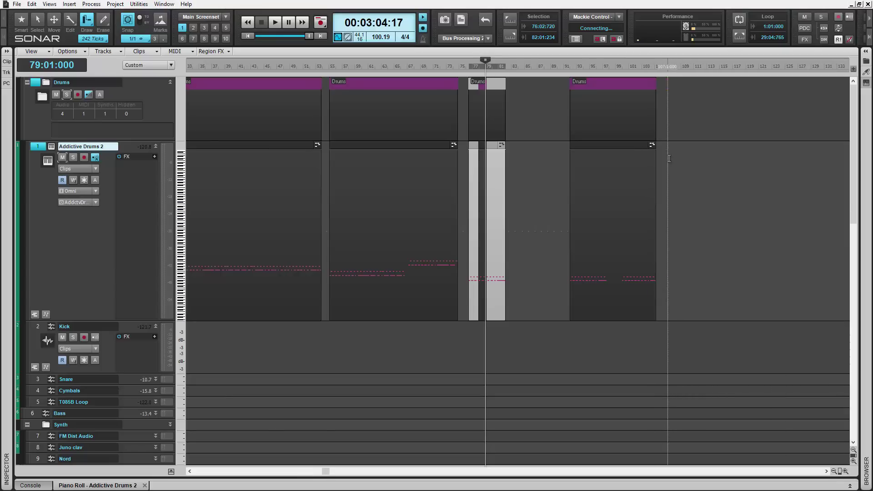
pyautogui.moveTo(640, 68); pyautogui.dragTo(555, 59)
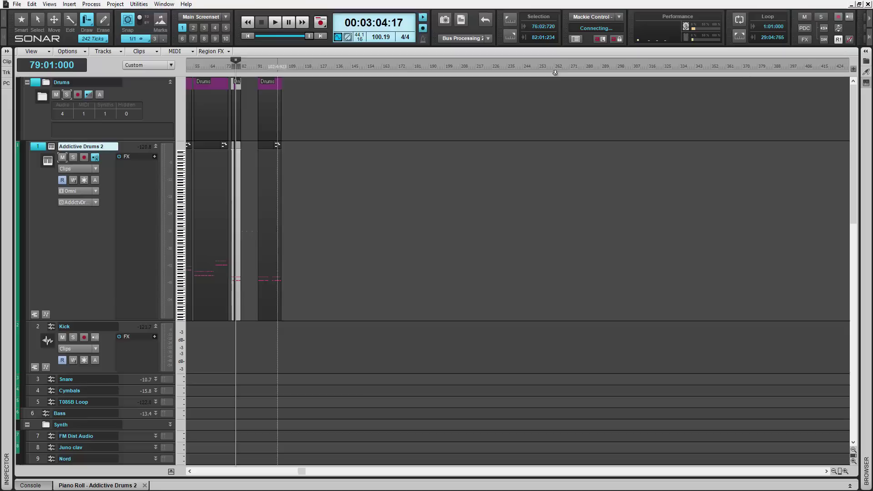
# Step: Open the Media browser on MIDI Groove Clips and browse to the Drums > Drum-N-Bass grooves
pyautogui.press('b')
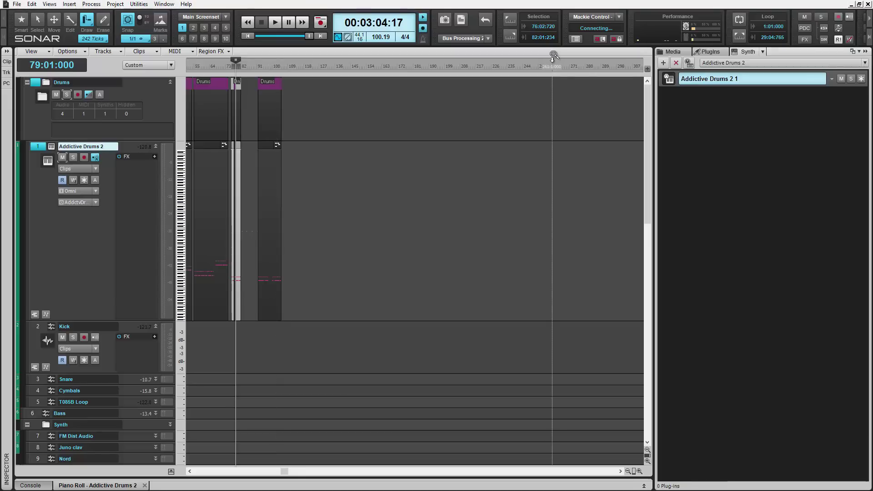
pyautogui.click(667, 50)
pyautogui.click(702, 63)
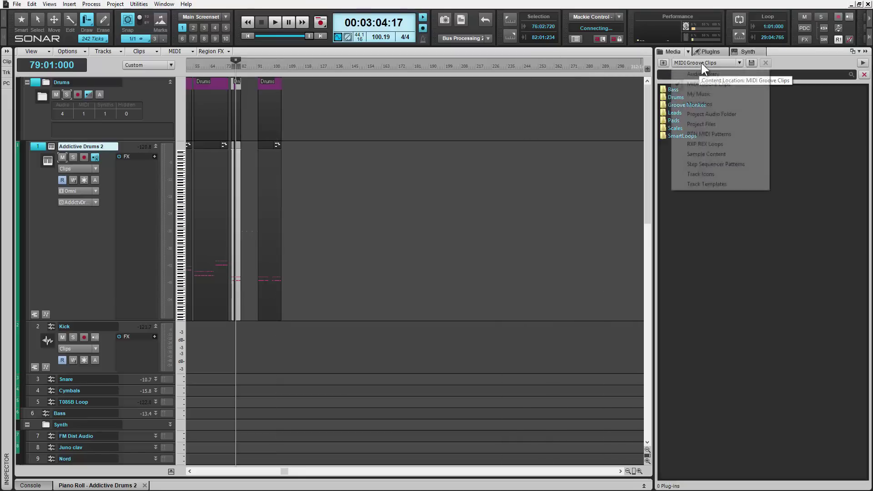
pyautogui.click(710, 84)
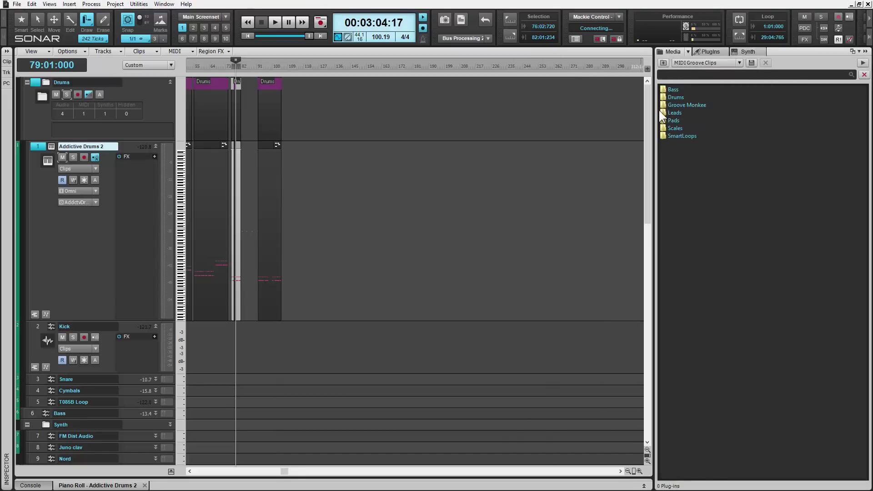
pyautogui.click(688, 51)
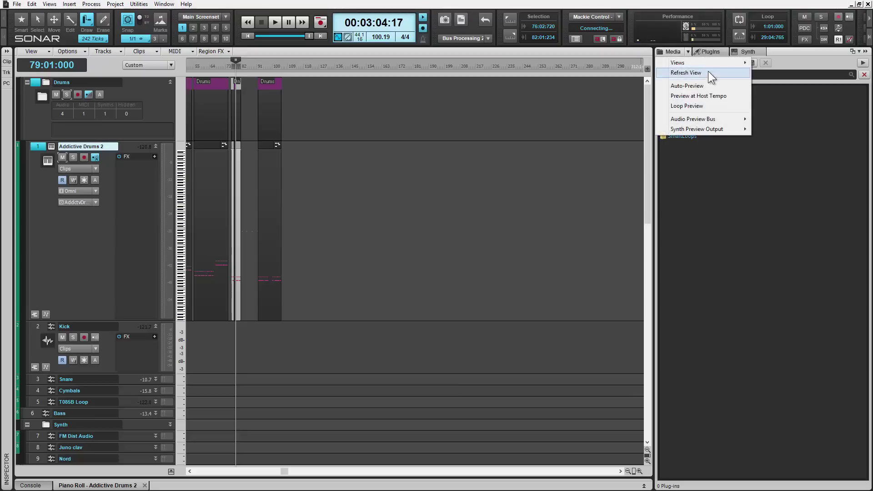
pyautogui.click(708, 72)
pyautogui.doubleClick(671, 98)
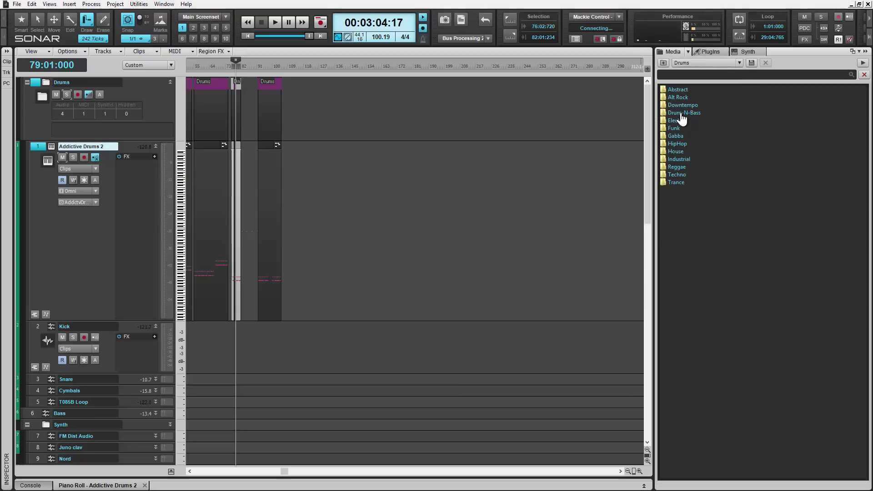
pyautogui.doubleClick(684, 113)
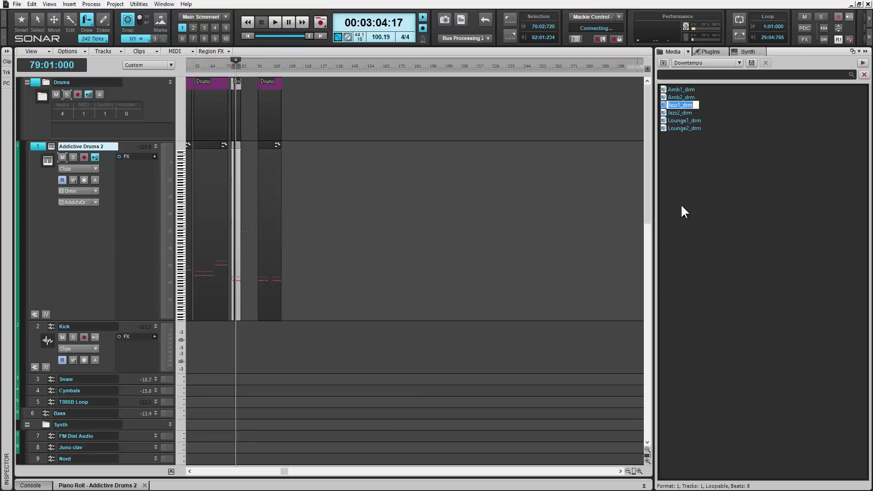
# Step: Paint a Jazz1_drm clip and two Lounge2_drm clips onto Addictive Drums 2
pyautogui.moveTo(312, 292); pyautogui.dragTo(553, 291)
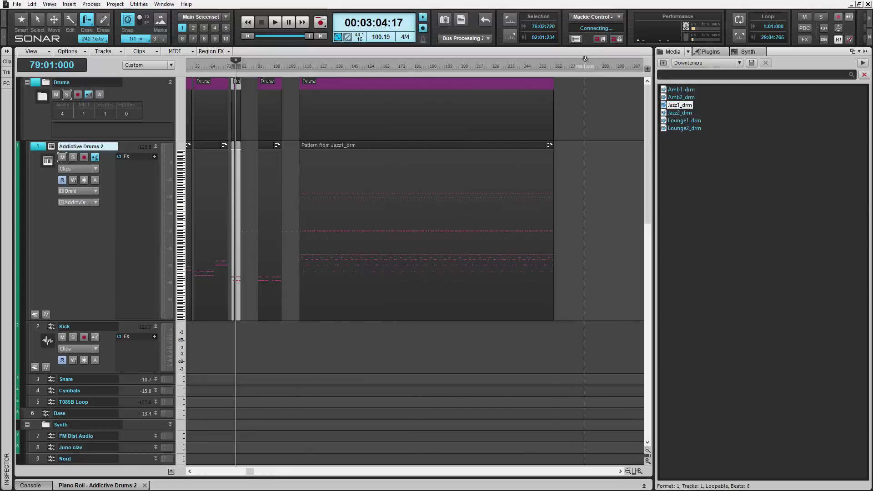
pyautogui.moveTo(585, 59); pyautogui.dragTo(440, 59)
pyautogui.moveTo(690, 132); pyautogui.dragTo(555, 288)
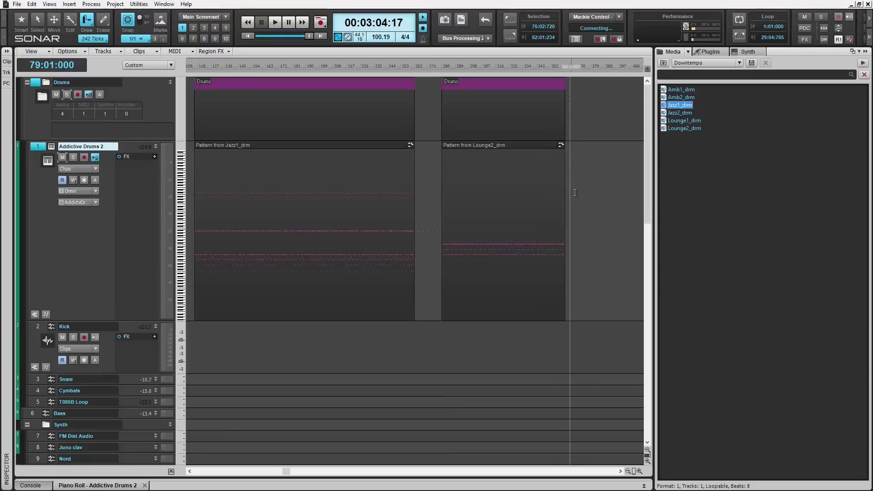
pyautogui.click(575, 285)
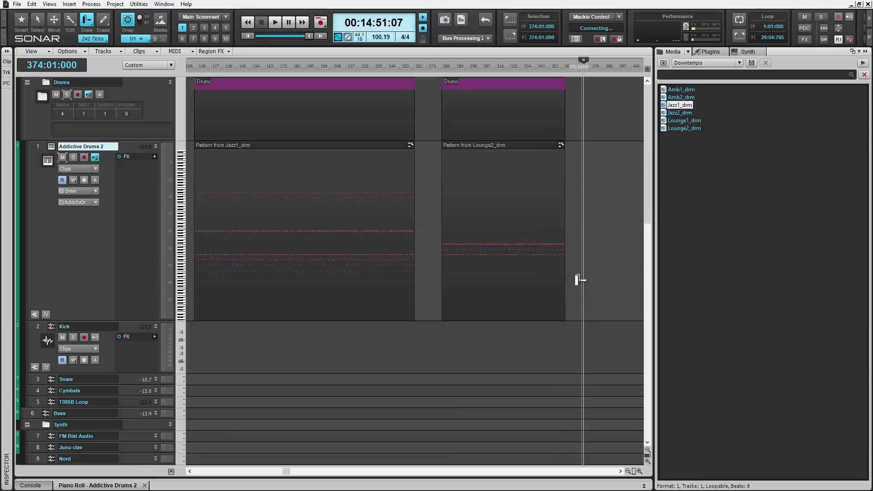
pyautogui.moveTo(572, 295); pyautogui.dragTo(686, 302)
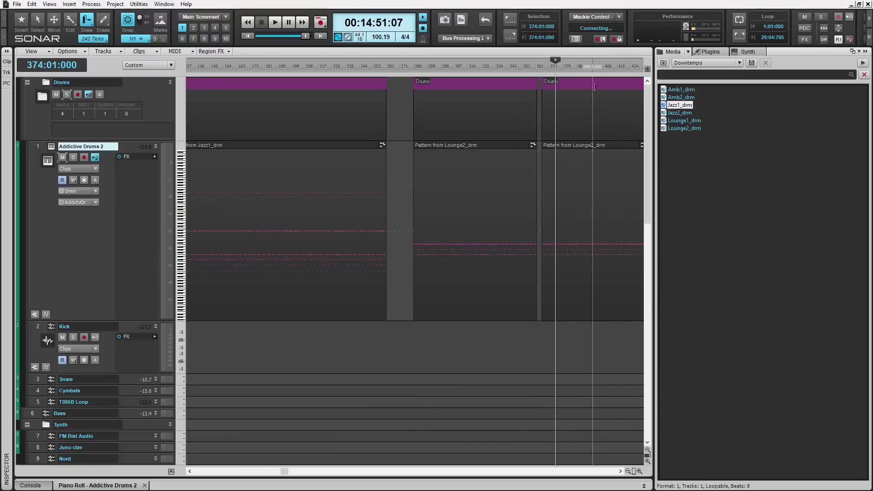
pyautogui.moveTo(605, 62); pyautogui.dragTo(287, 55)
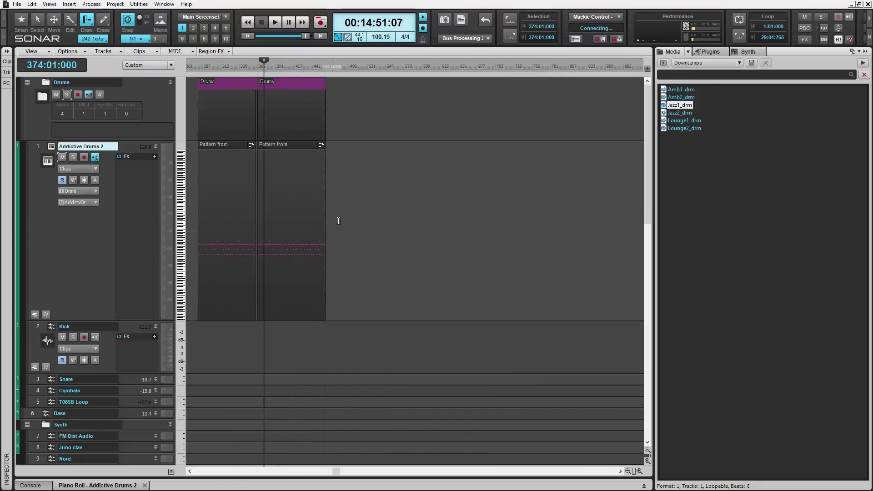
pyautogui.press('t')
pyautogui.click(393, 221)
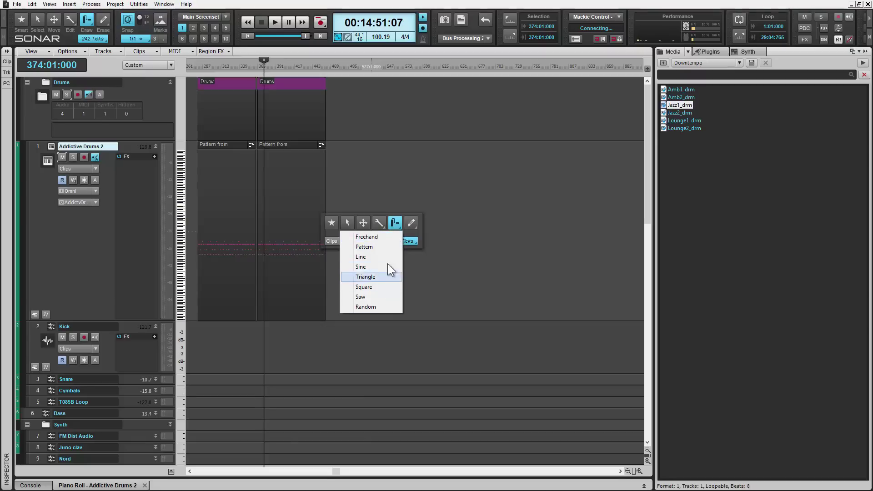
# Step: Zoom in around bar 22 on the vocals and solo Vox verse and Vox verse dbl
pyautogui.click(490, 198)
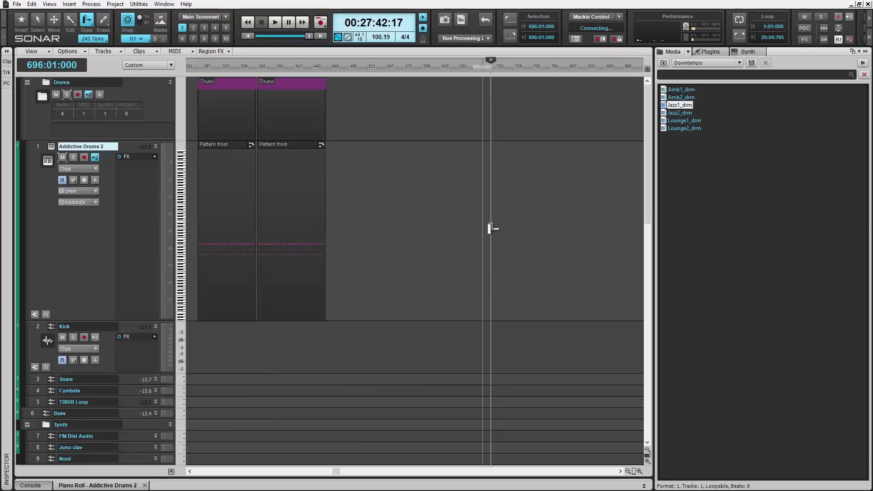
pyautogui.scroll(-3, 336, 373)
pyautogui.scroll(-8, 337, 373)
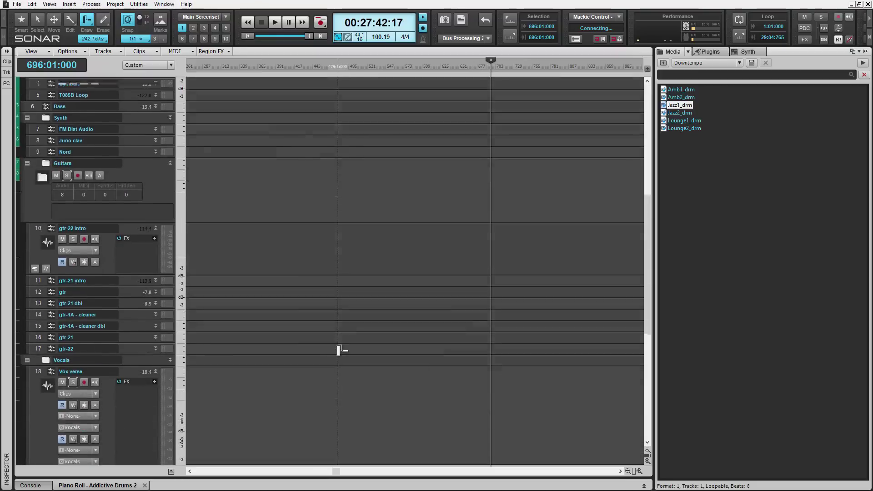
pyautogui.press('w')
pyautogui.moveTo(193, 64); pyautogui.dragTo(195, 74)
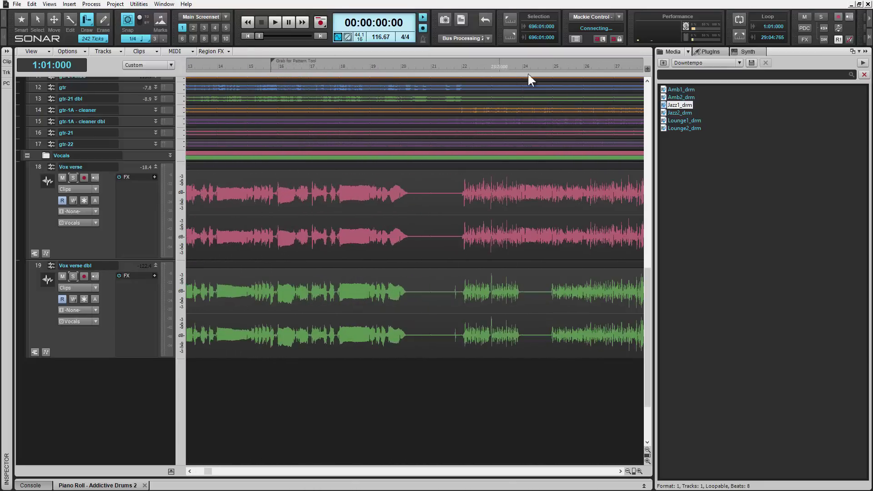
pyautogui.moveTo(506, 52); pyautogui.dragTo(360, 68)
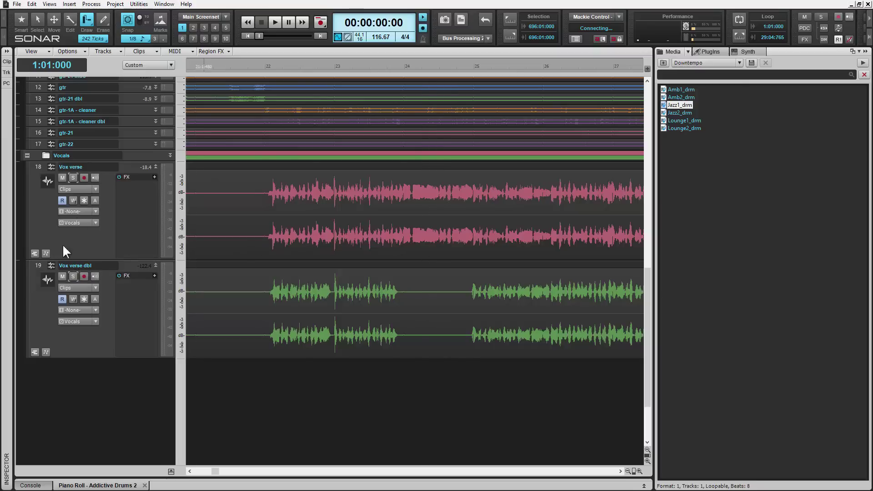
pyautogui.click(73, 178)
pyautogui.click(72, 276)
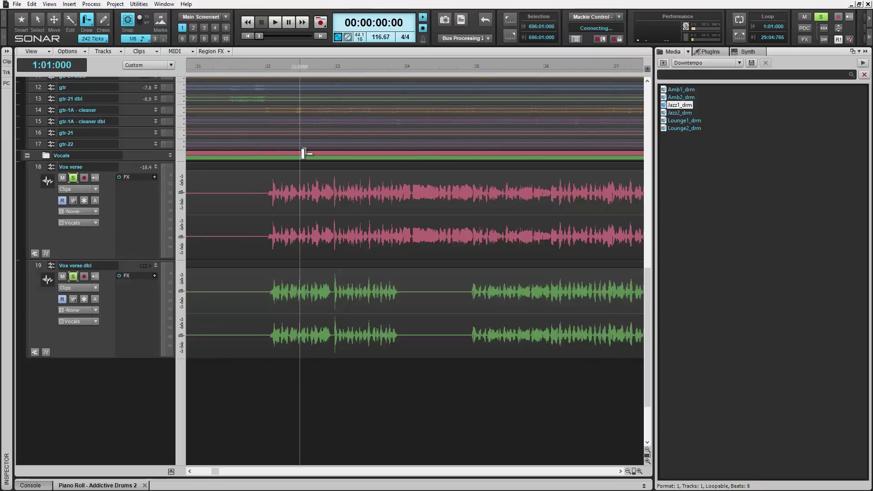
# Step: Select the Vox verse dbl clip from 22:01:240 onward
pyautogui.moveTo(307, 60); pyautogui.dragTo(309, 72)
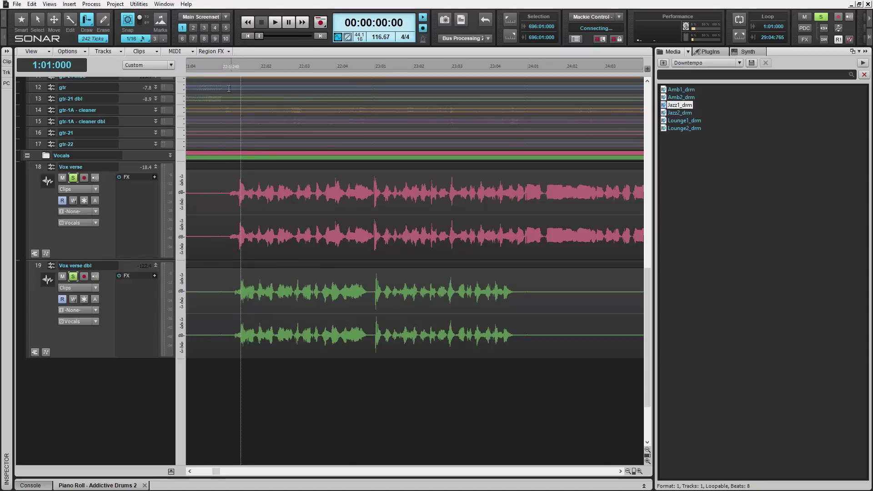
pyautogui.click(231, 64)
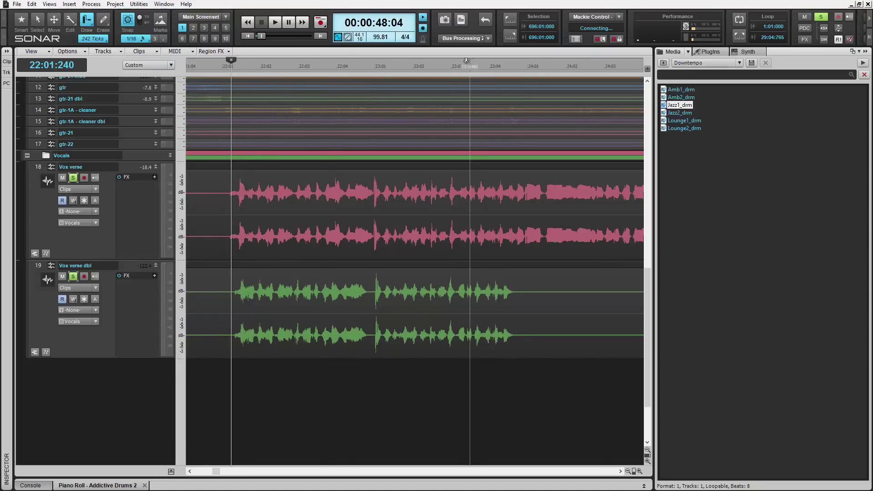
pyautogui.moveTo(462, 58); pyautogui.dragTo(292, 60)
pyautogui.scroll(-1, 293, 64)
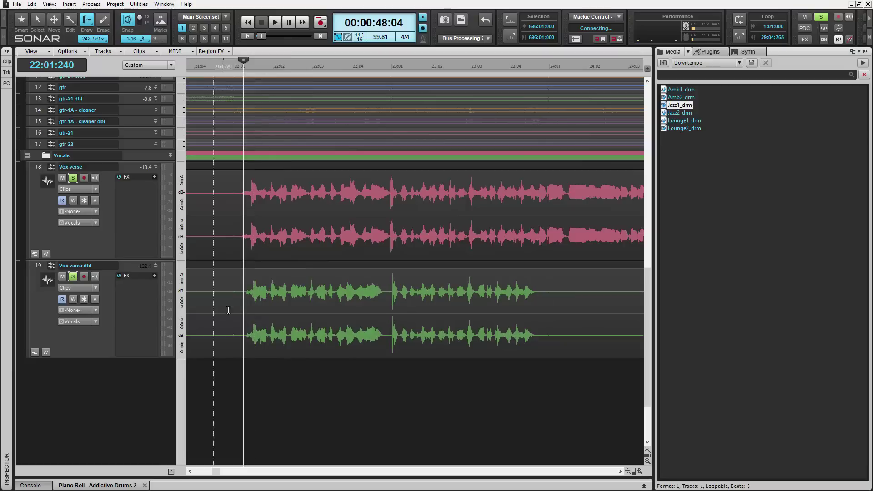
pyautogui.moveTo(245, 301); pyautogui.dragTo(543, 322)
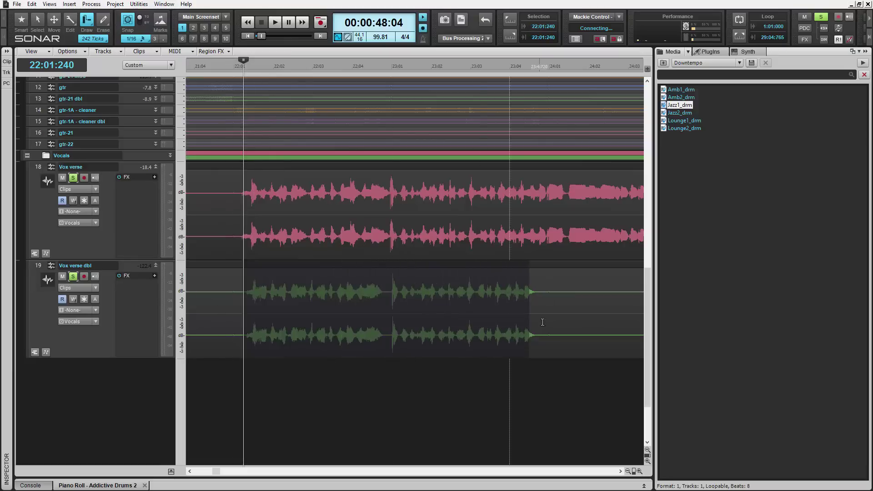
# Step: Split the Vox verse dbl clip at the selection
pyautogui.rightClick(471, 315)
pyautogui.click(519, 148)
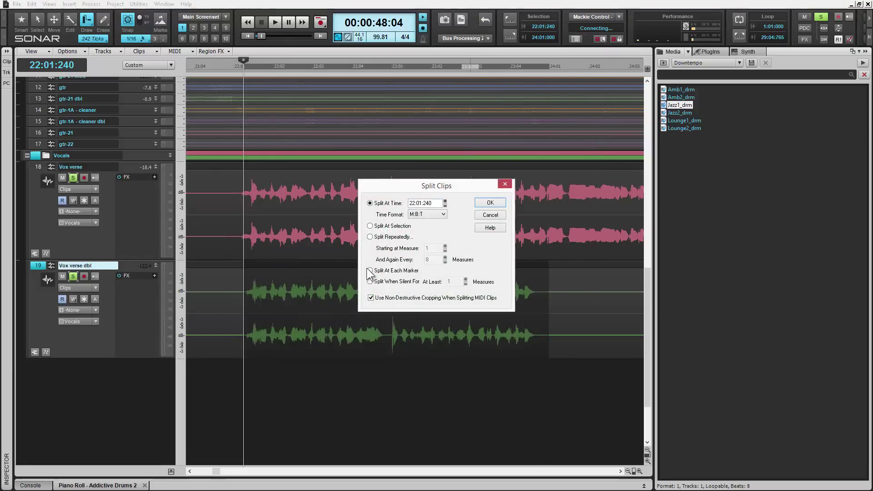
pyautogui.click(501, 203)
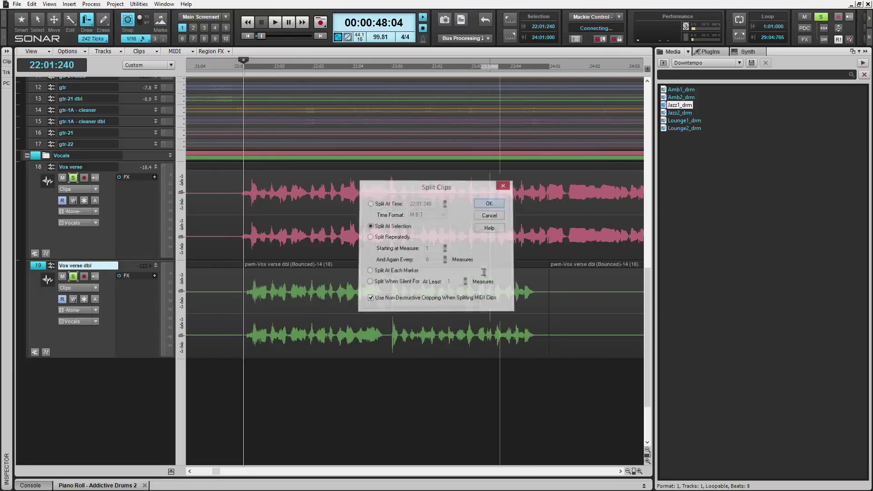
# Step: With the Smart tool, loop the first split section and play it
pyautogui.press('t')
pyautogui.click(365, 263)
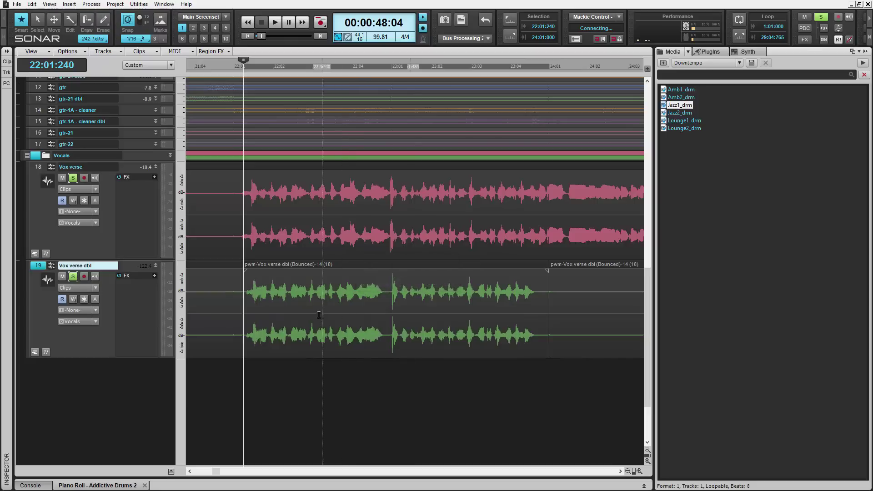
pyautogui.click(310, 272)
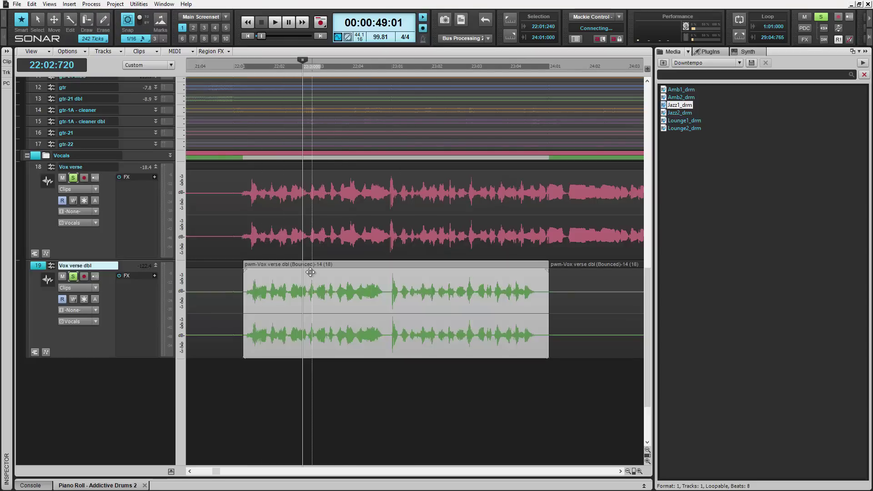
pyautogui.hotkey('ctrl', 'shift', 'l')
pyautogui.press('space')
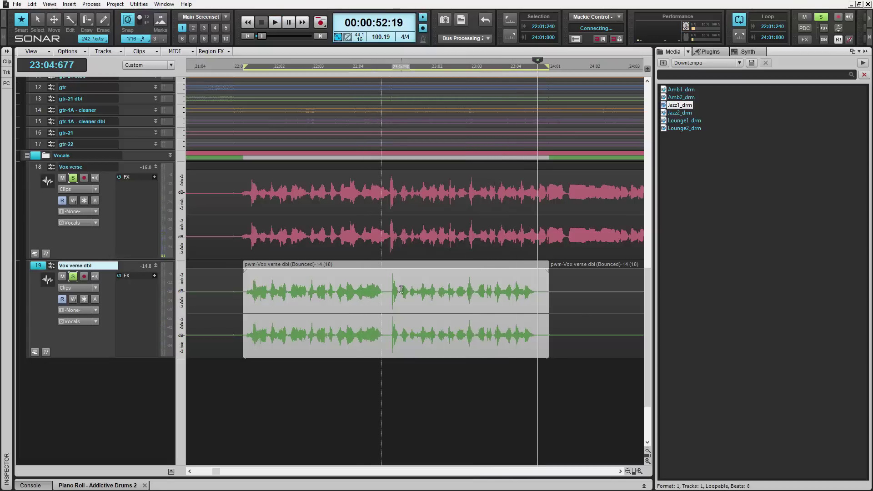
# Step: Split the section again at 23:01:000 and hide the Media browser
pyautogui.click(392, 302)
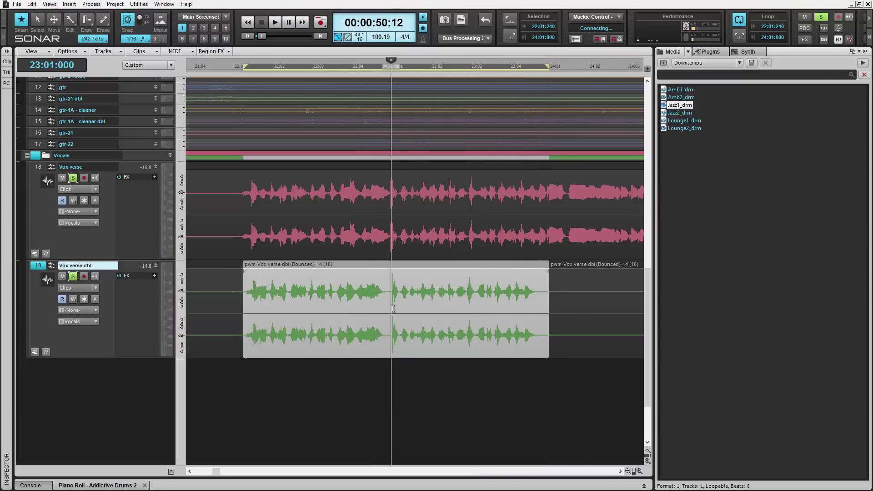
pyautogui.press('s')
pyautogui.moveTo(297, 65); pyautogui.dragTo(329, 119)
pyautogui.press('b')
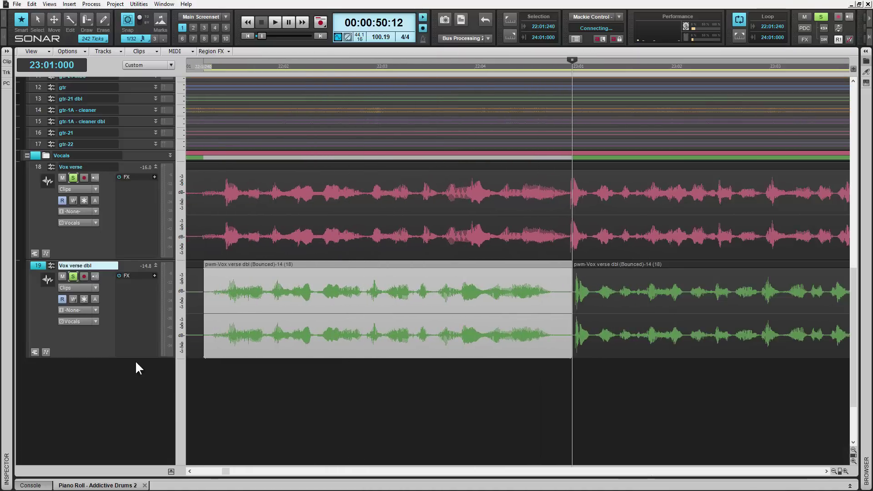
pyautogui.scroll(1, 371, 330)
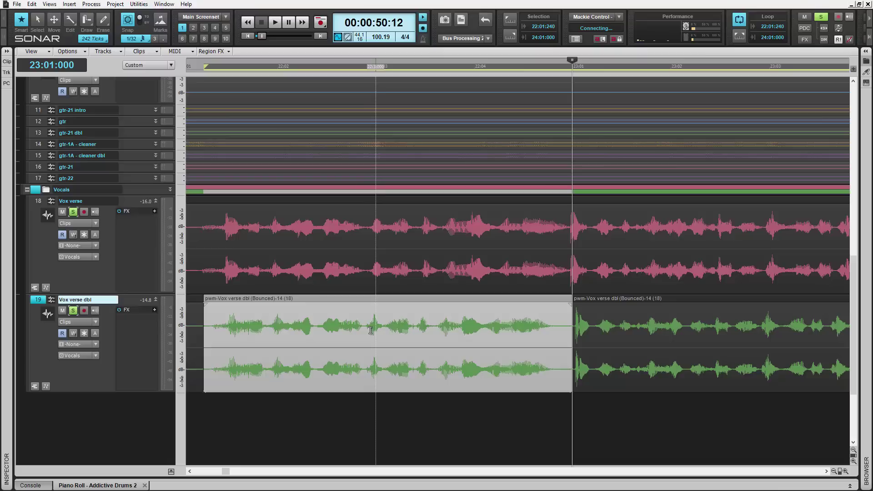
# Step: Apply VocalSync Region FX to the split Vox verse dbl section, using Vox verse as guide
pyautogui.rightClick(346, 333)
pyautogui.moveTo(444, 114)
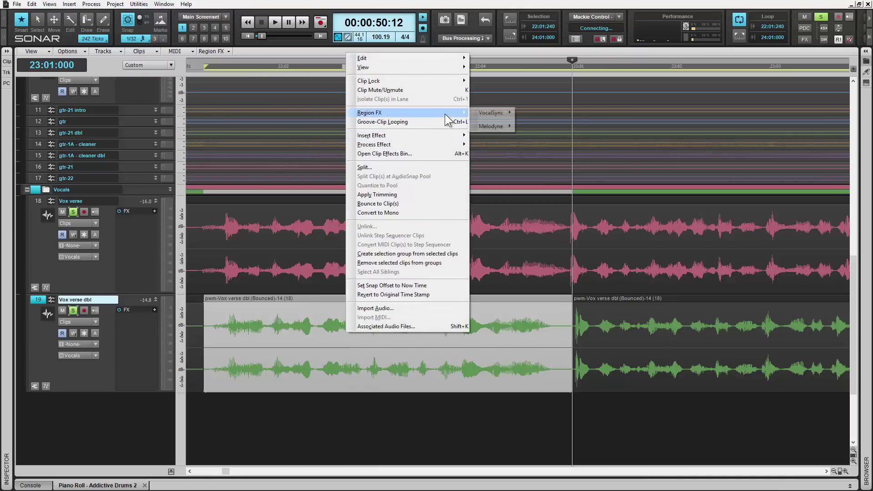
pyautogui.moveTo(495, 114)
pyautogui.click(545, 112)
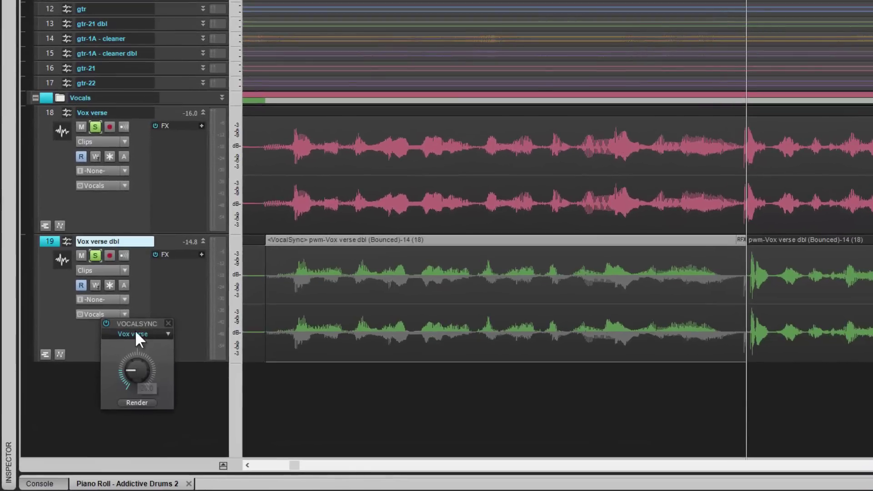
pyautogui.moveTo(135, 333); pyautogui.dragTo(552, 231)
pyautogui.click(563, 218)
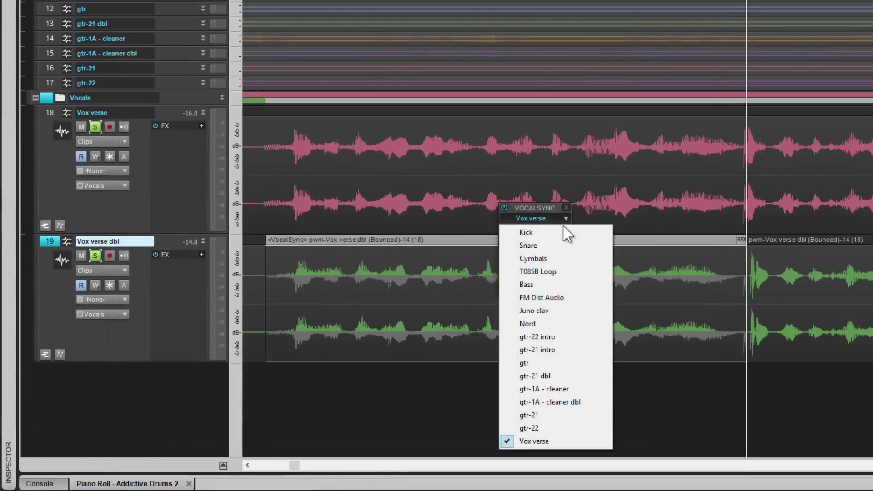
pyautogui.click(536, 440)
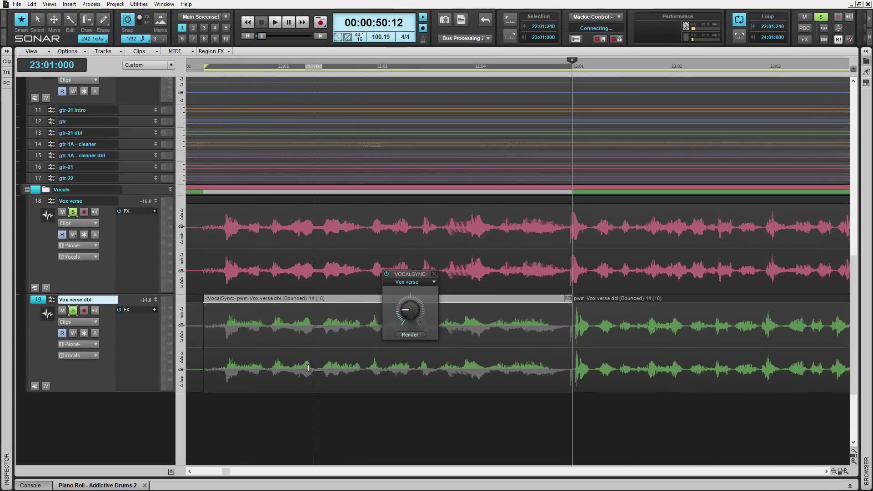
# Step: Raise the VocalSync strength, enlarge the Vox verse dbl waveforms, and render the alignment
pyautogui.moveTo(414, 314); pyautogui.dragTo(412, 311)
pyautogui.scroll(-3, 412, 311)
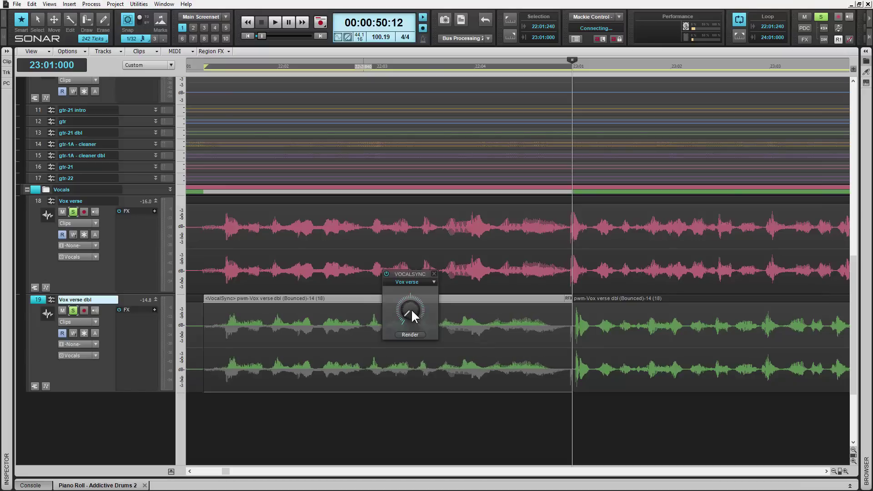
pyautogui.scroll(1, 411, 311)
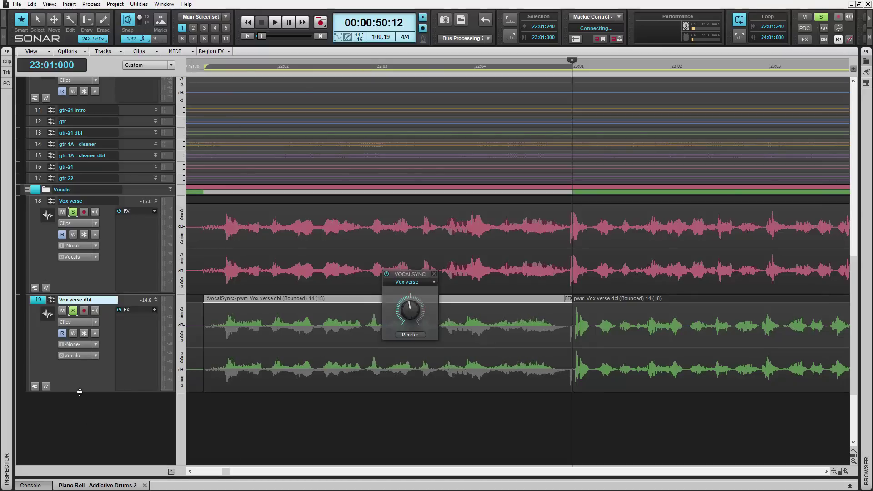
pyautogui.moveTo(80, 392); pyautogui.dragTo(80, 431)
pyautogui.moveTo(183, 364); pyautogui.dragTo(184, 359)
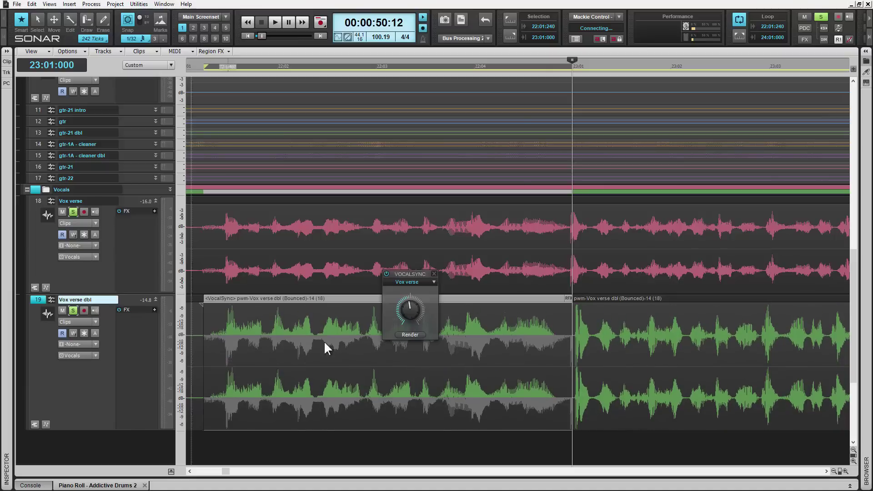
pyautogui.moveTo(413, 311); pyautogui.dragTo(409, 305)
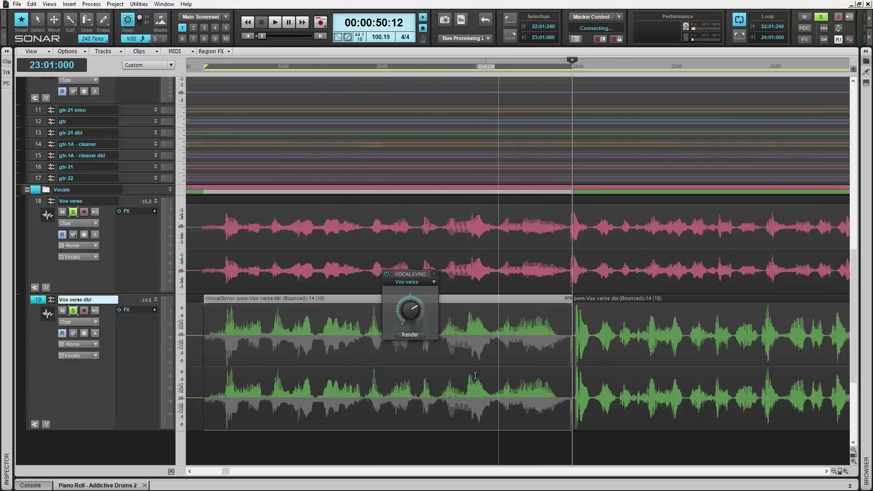
pyautogui.moveTo(405, 270); pyautogui.dragTo(358, 261)
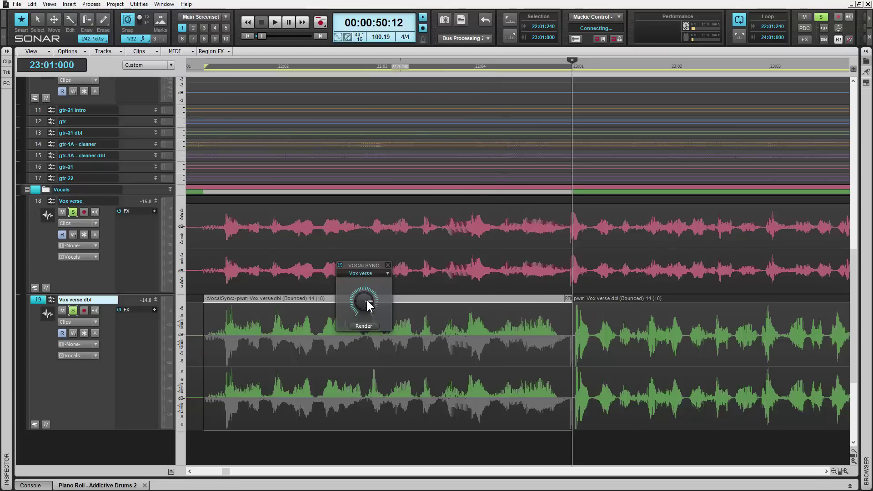
pyautogui.scroll(-4, 366, 299)
pyautogui.click(364, 326)
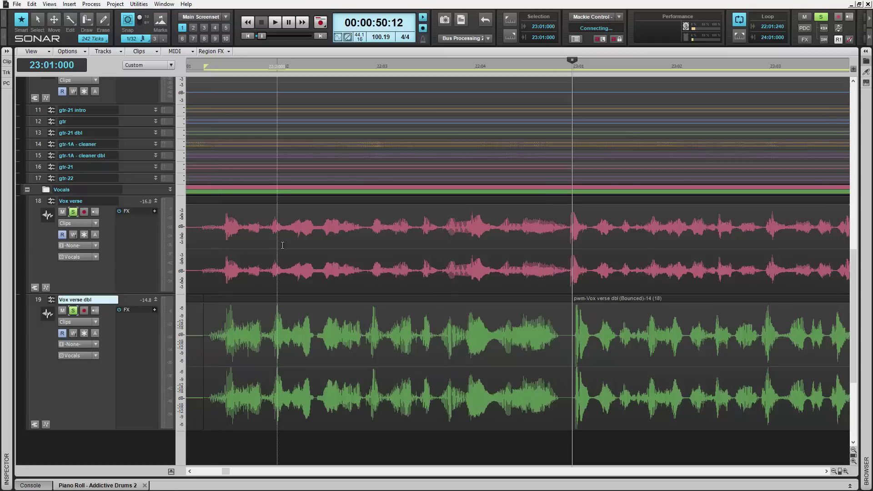
# Step: Play from bar 22 and undo the render on the Vox verse dbl clip
pyautogui.press('space')
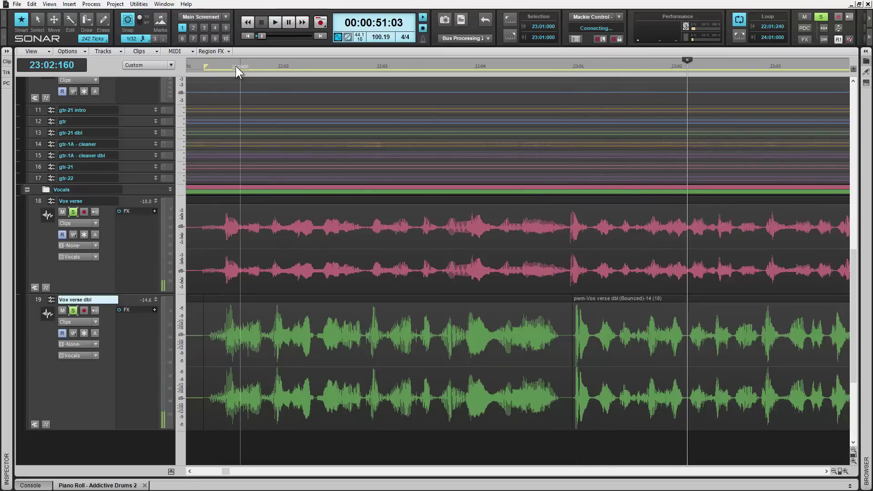
pyautogui.click(236, 67)
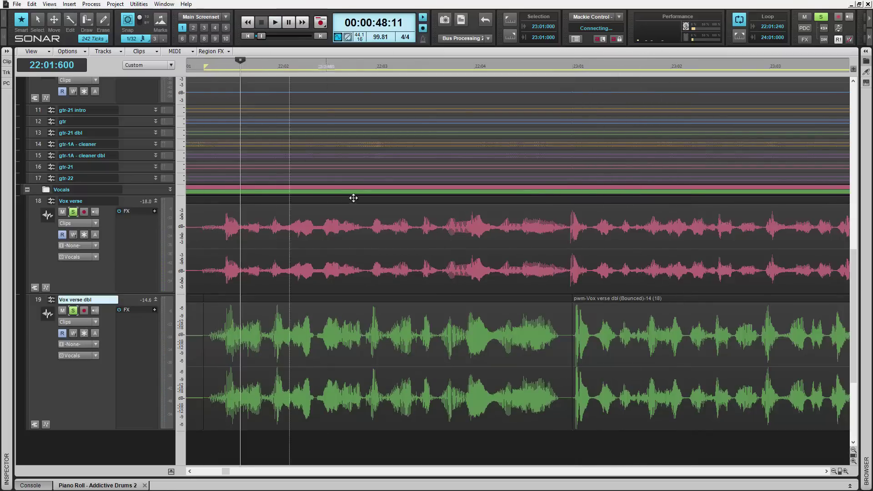
pyautogui.click(273, 357)
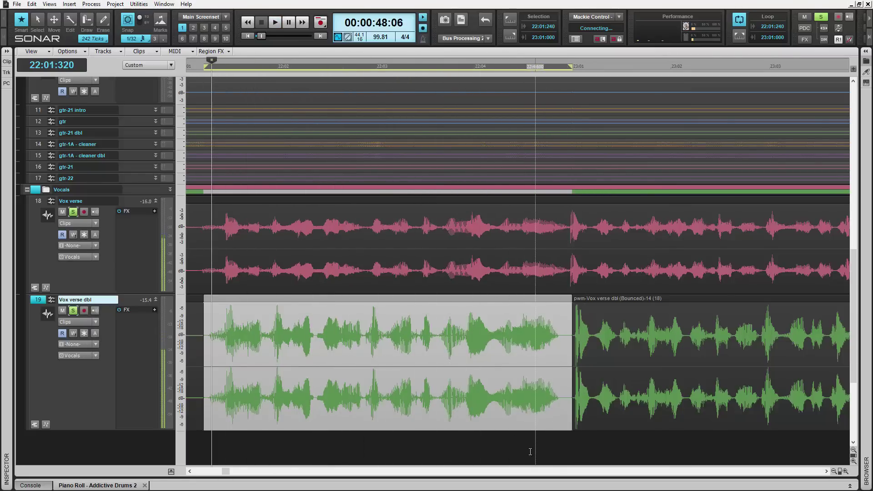
pyautogui.hotkey('ctrl', 'shift', 'z')
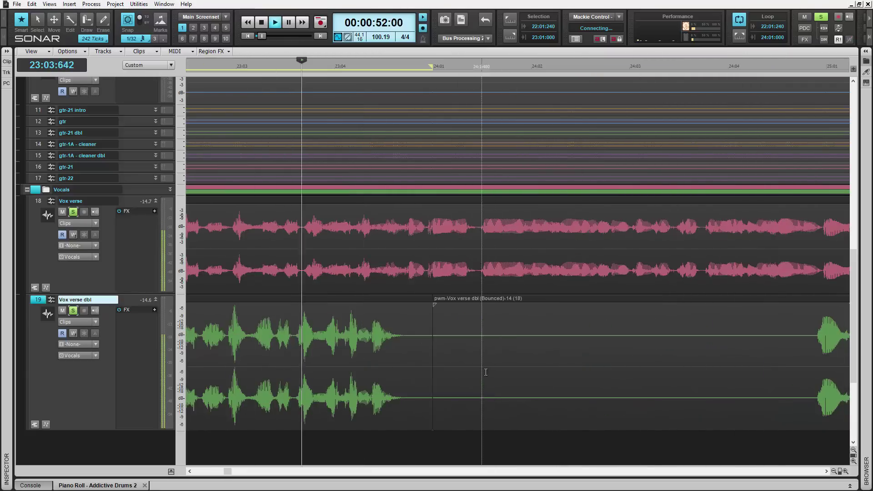
pyautogui.press('space')
# Step: Show audio transients in the vocal lane and open the clip's VocalSync settings
pyautogui.moveTo(349, 66); pyautogui.dragTo(576, 90)
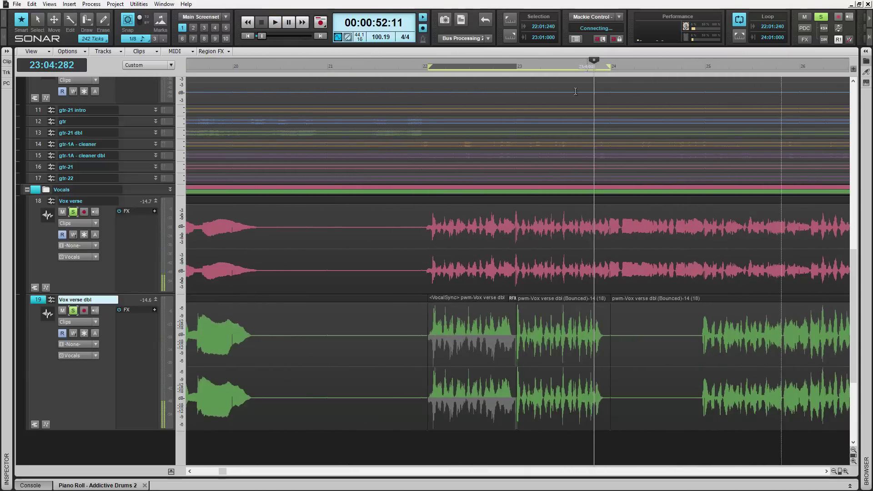
pyautogui.click(479, 361)
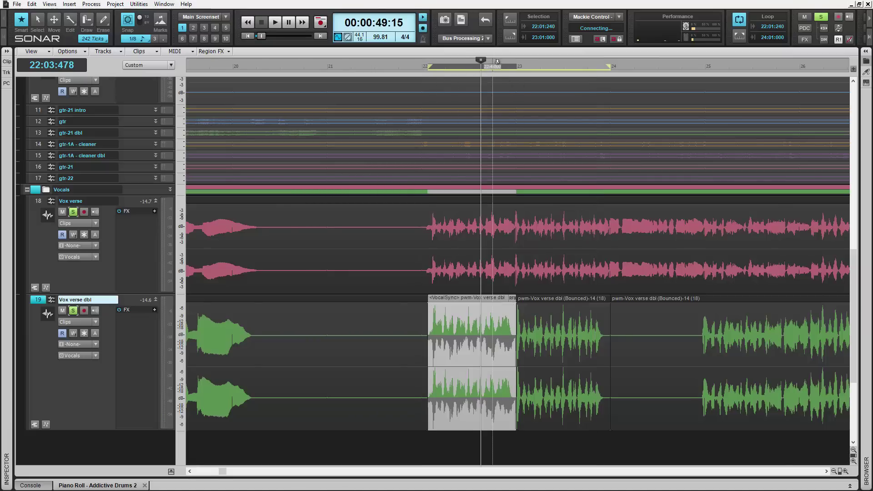
pyautogui.scroll(3, 497, 61)
pyautogui.click(85, 321)
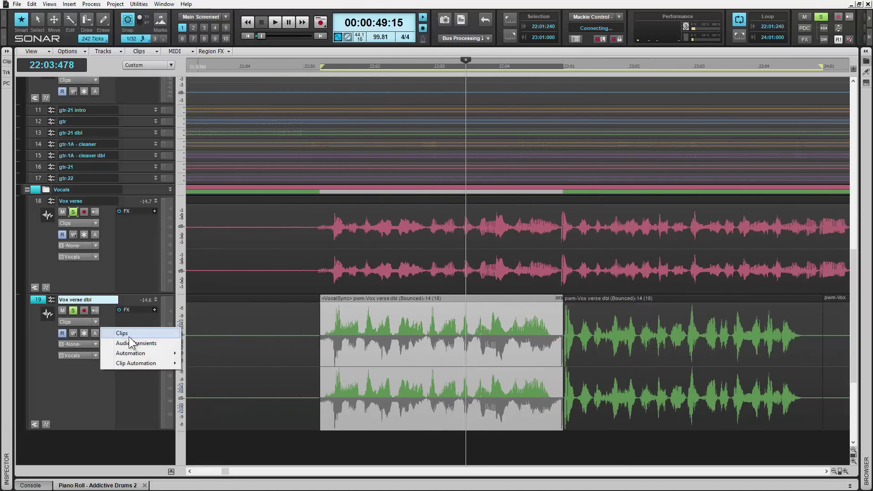
pyautogui.click(132, 343)
pyautogui.moveTo(486, 62); pyautogui.dragTo(549, 73)
pyautogui.doubleClick(461, 333)
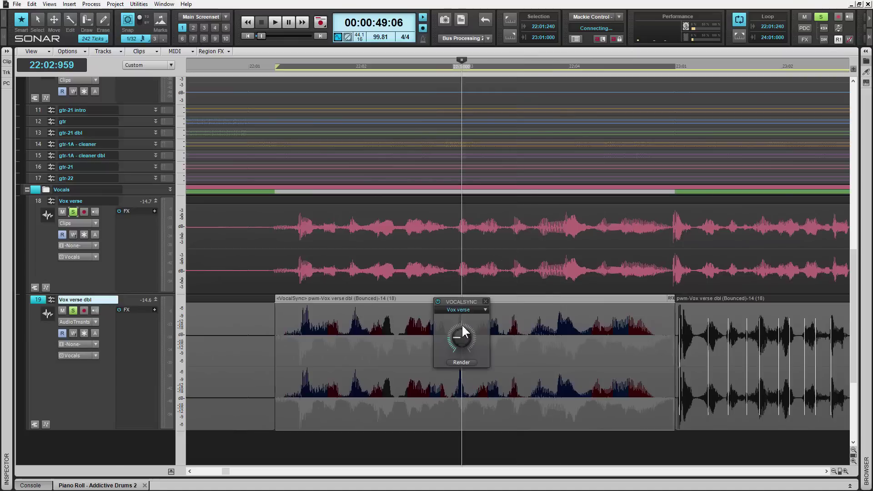
# Step: Turn the VocalSync alignment strength down to minimum
pyautogui.moveTo(464, 301); pyautogui.dragTo(478, 231)
pyautogui.doubleClick(476, 266)
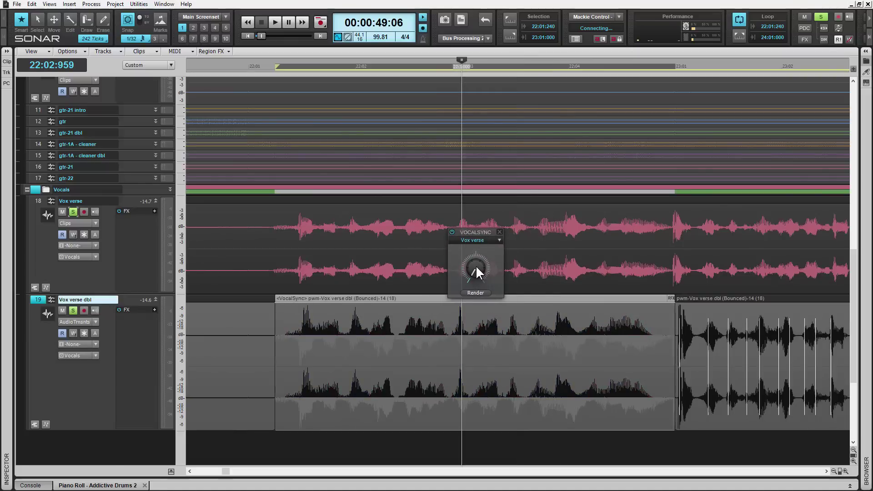
pyautogui.scroll(10, 476, 267)
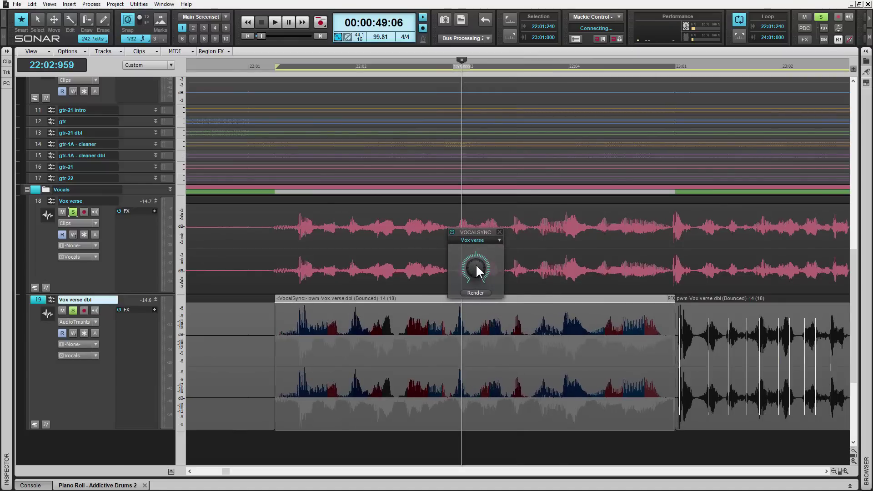
pyautogui.scroll(-3, 477, 266)
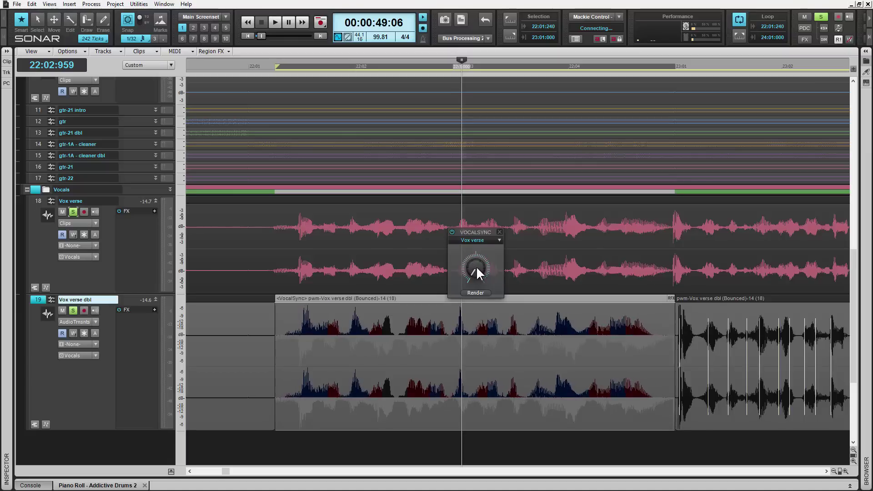
pyautogui.scroll(-2, 477, 266)
pyautogui.scroll(5, 476, 264)
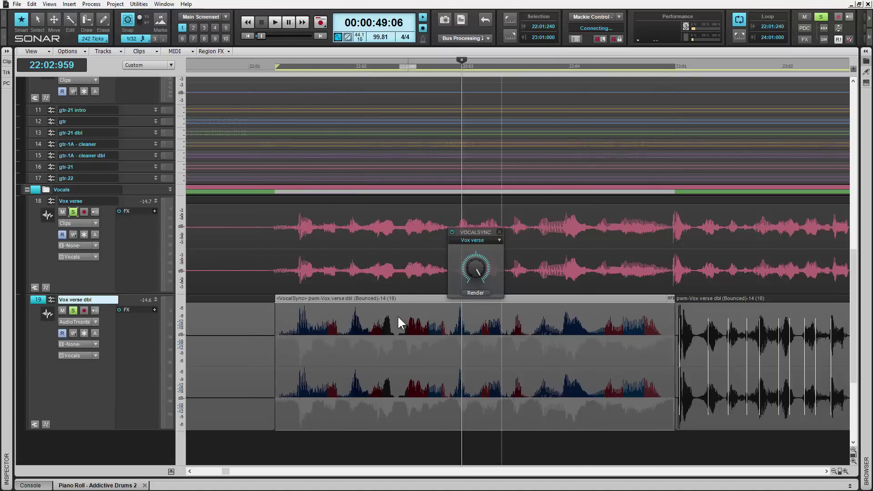
pyautogui.moveTo(481, 259); pyautogui.dragTo(479, 269)
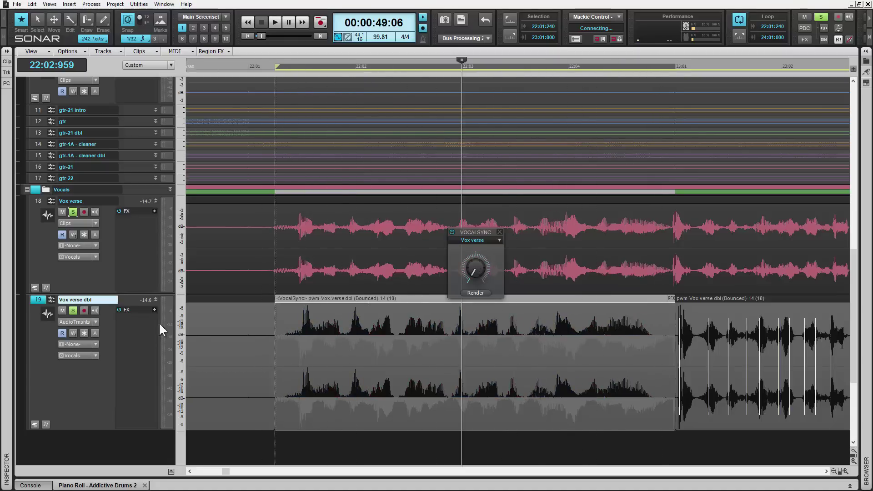
# Step: Switch the lane back to clips and undo VocalSync on the Vox verse dbl clip
pyautogui.click(93, 322)
pyautogui.click(119, 332)
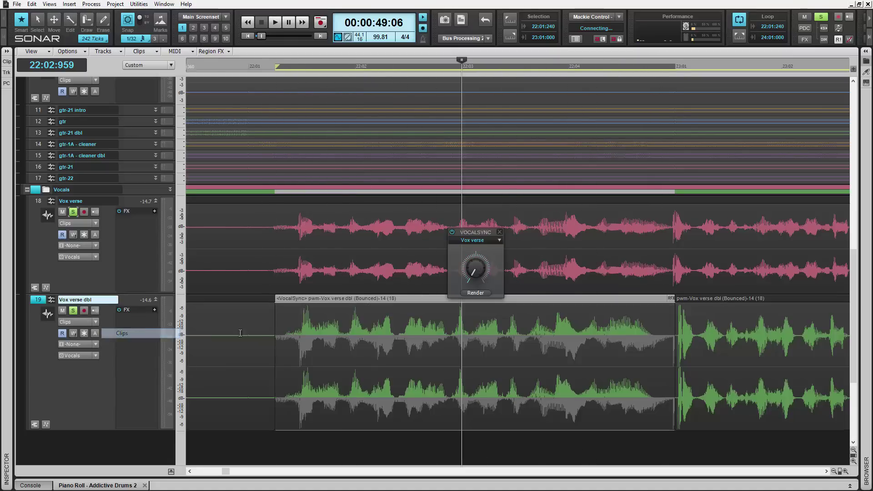
pyautogui.click(382, 351)
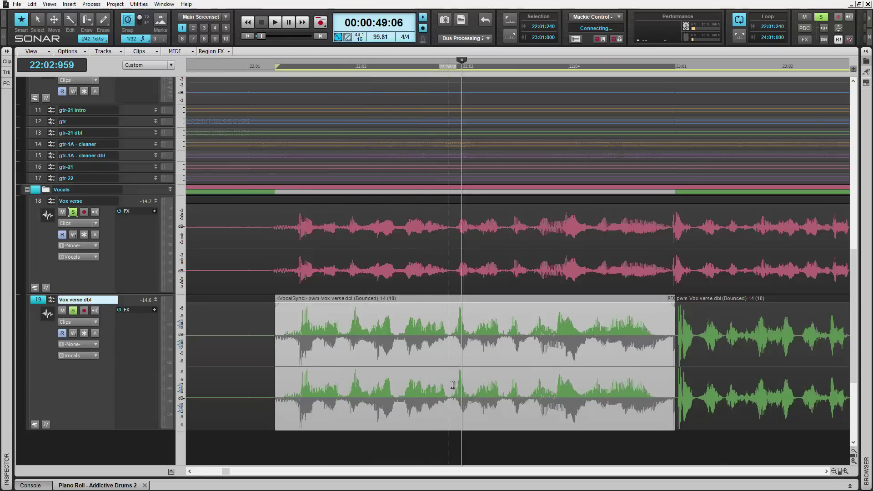
pyautogui.hotkey('ctrl', 'z')
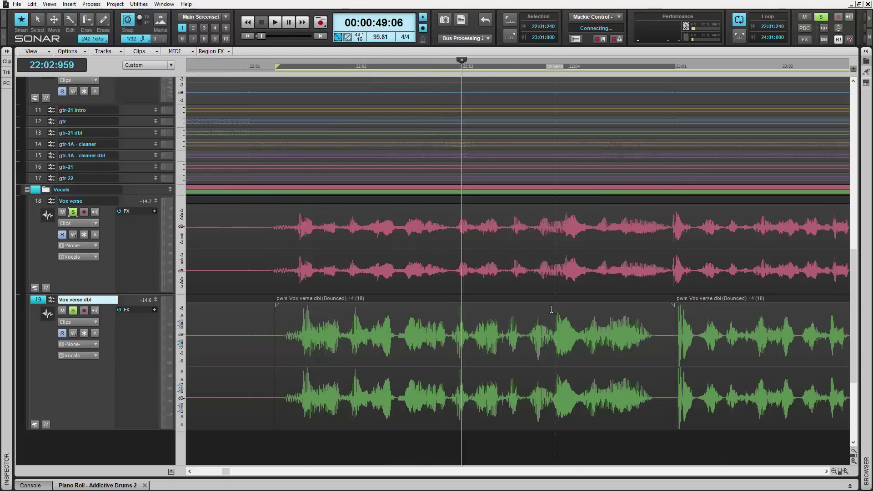
# Step: Loop playback over the Vox verse dbl clip, 22:01:240 to 23:01:000
pyautogui.click(531, 398)
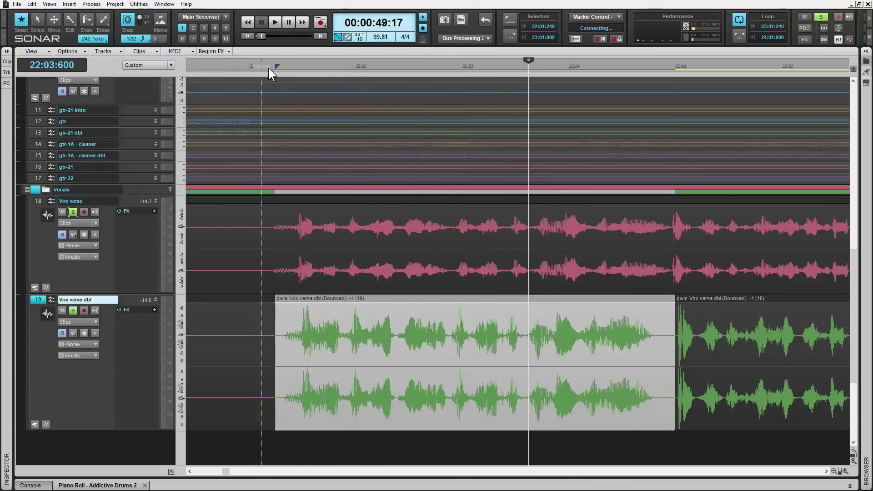
pyautogui.click(268, 67)
pyautogui.press('space')
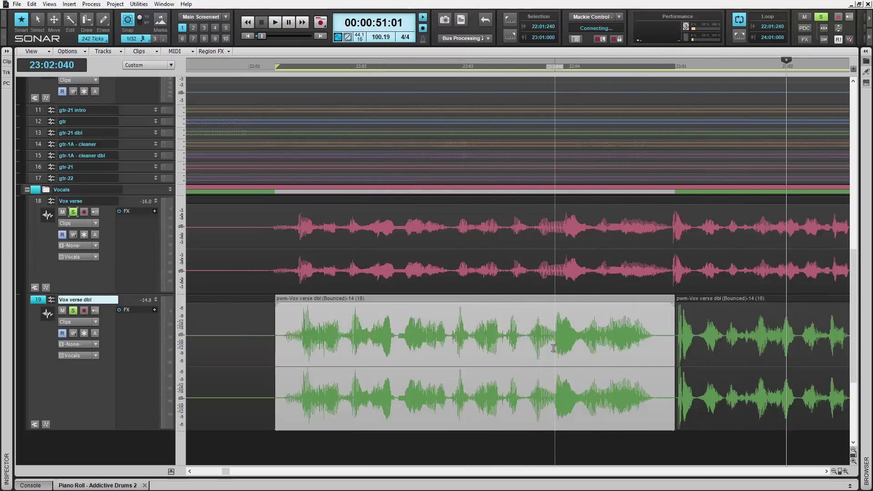
pyautogui.hotkey('shift', 'l')
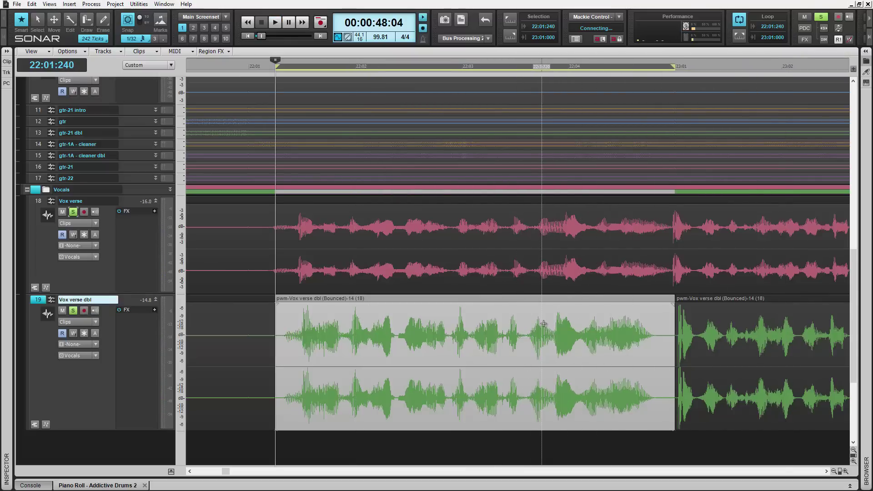
# Step: Create a VocalSync Region FX on the Vox verse dbl clip and render it
pyautogui.rightClick(544, 324)
pyautogui.moveTo(614, 105)
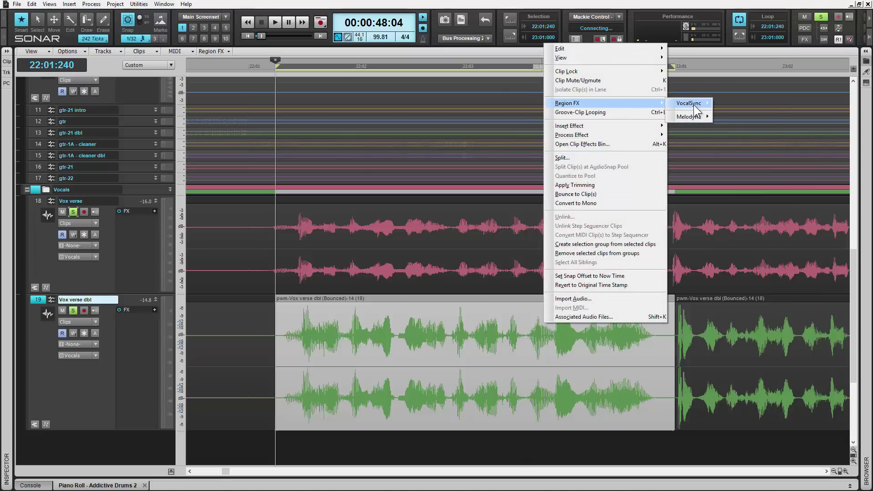
pyautogui.moveTo(696, 106)
pyautogui.click(739, 103)
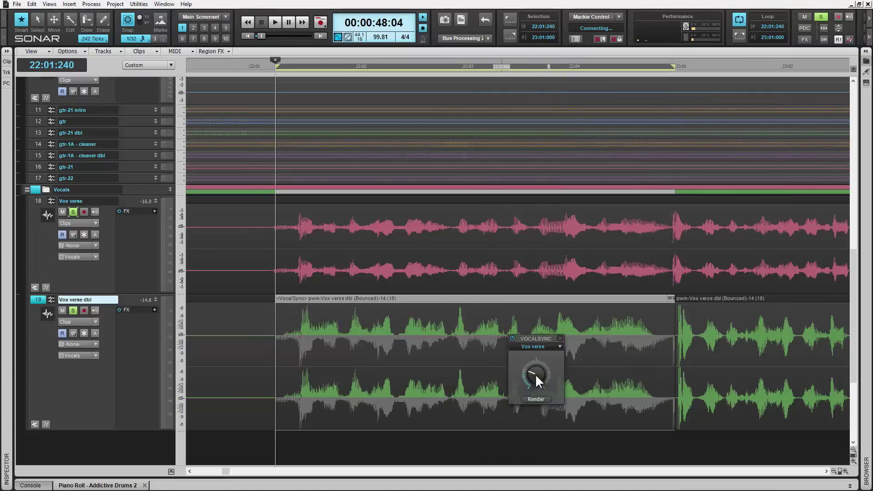
pyautogui.scroll(6, 535, 375)
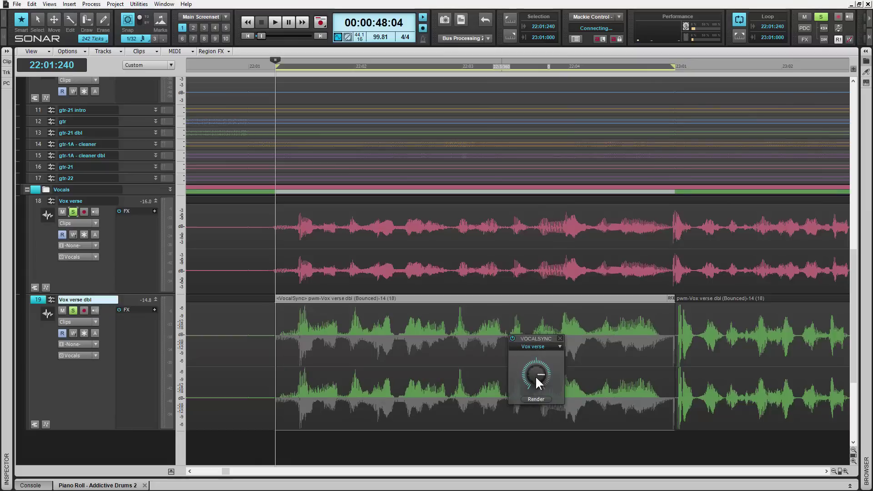
pyautogui.click(546, 400)
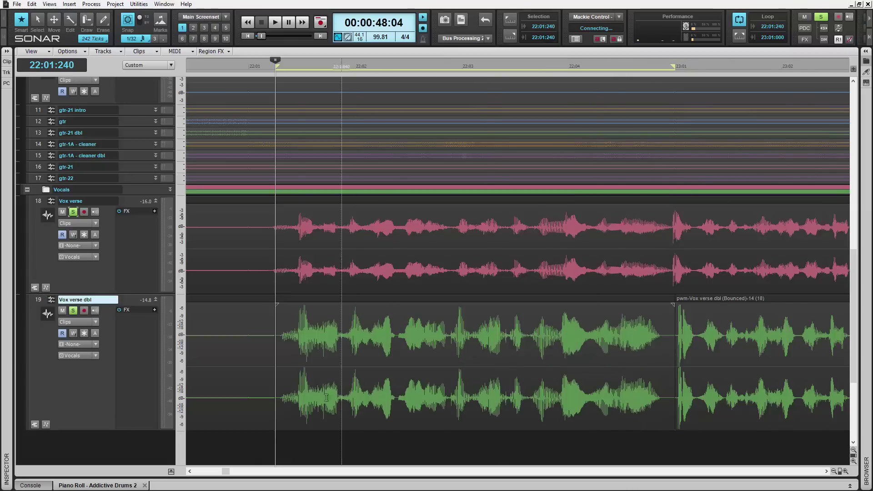
# Step: Compare rendered and unrendered alignment by playing back with undo and redo
pyautogui.press('space')
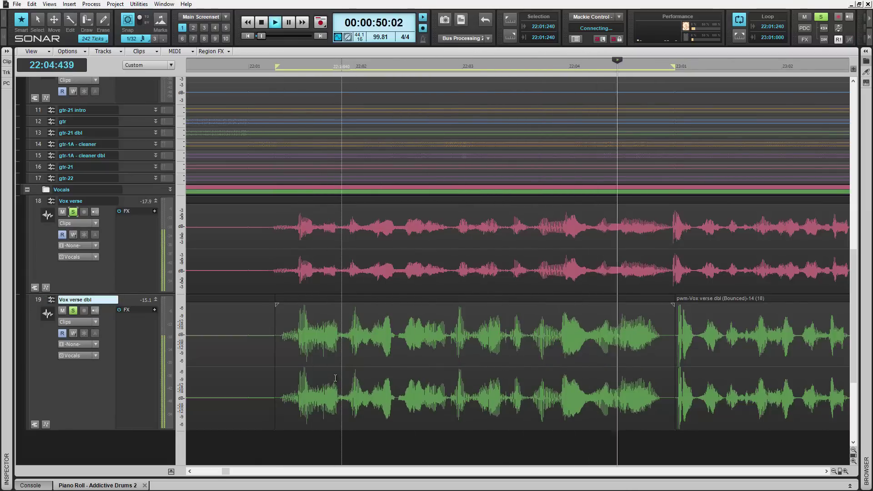
pyautogui.press('space')
pyautogui.hotkey('ctrl', 'z')
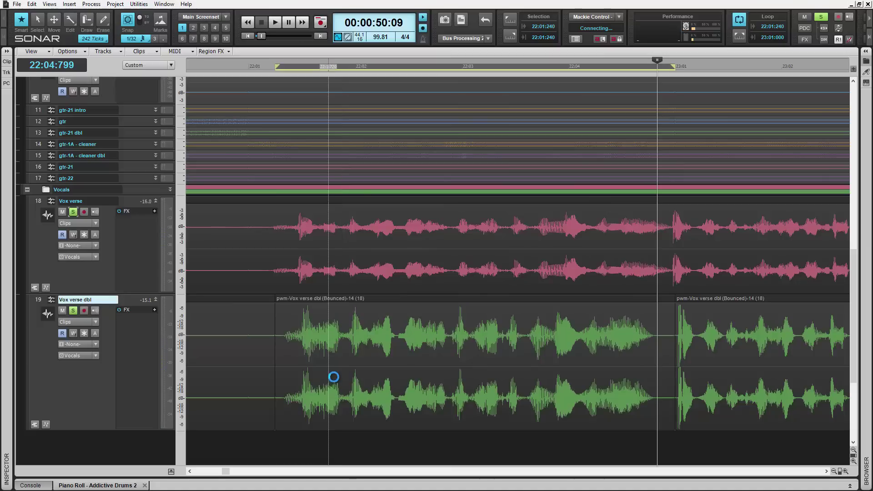
pyautogui.press('space')
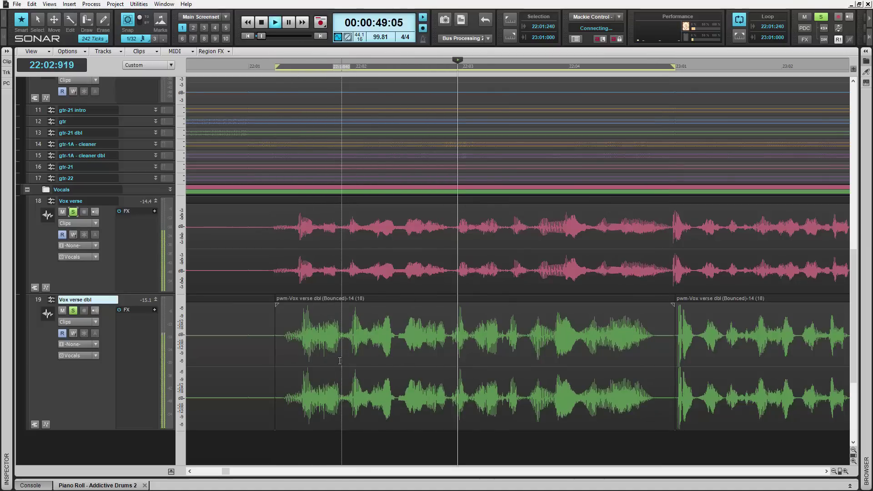
pyautogui.press('space')
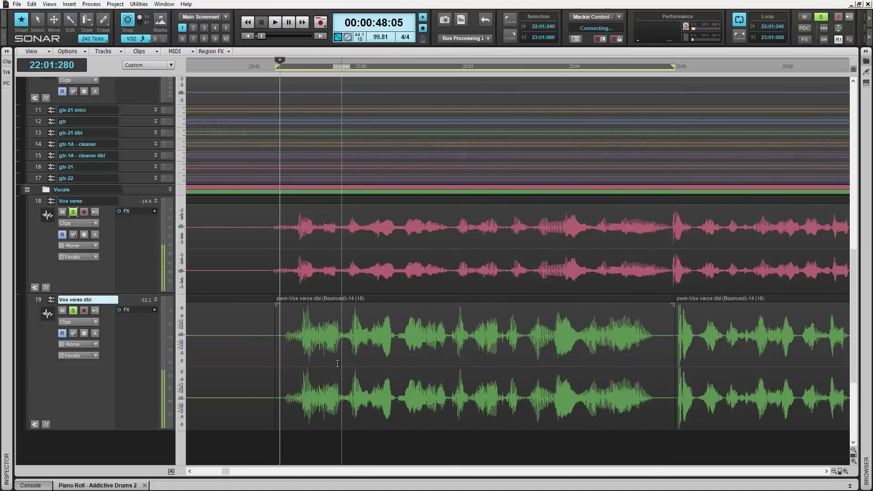
pyautogui.hotkey('ctrl', 'shift', 'z')
pyautogui.hotkey('ctrl', 'shift', 'z')
pyautogui.press('space')
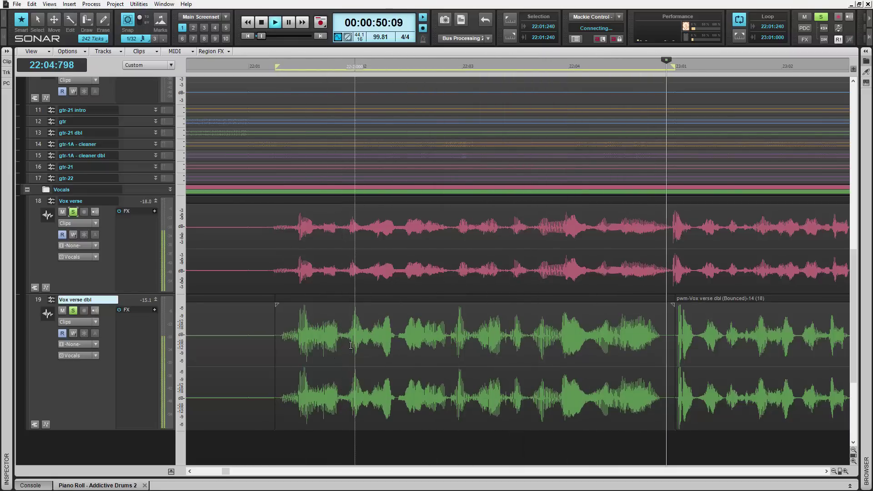
# Step: Stop playback, undo the render, and bring up the live VocalSync controls on Vox verse dbl
pyautogui.press('space')
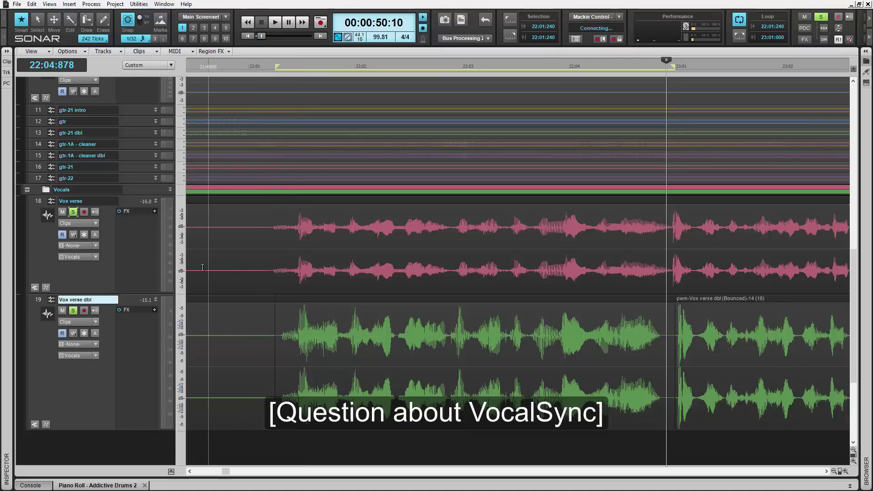
pyautogui.hotkey('ctrl', 'z')
pyautogui.click(502, 367)
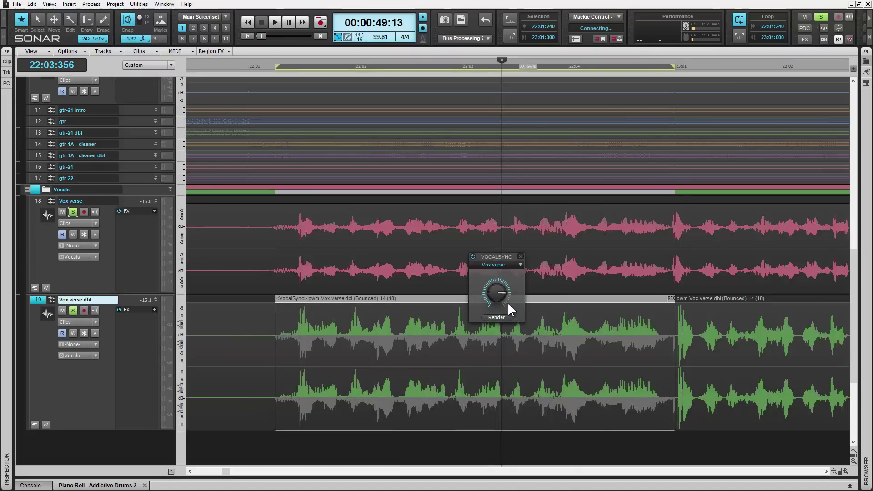
# Step: Show the VST2 audio effect plug-ins in the Browser's Plugins list
pyautogui.click(867, 62)
pyautogui.click(709, 51)
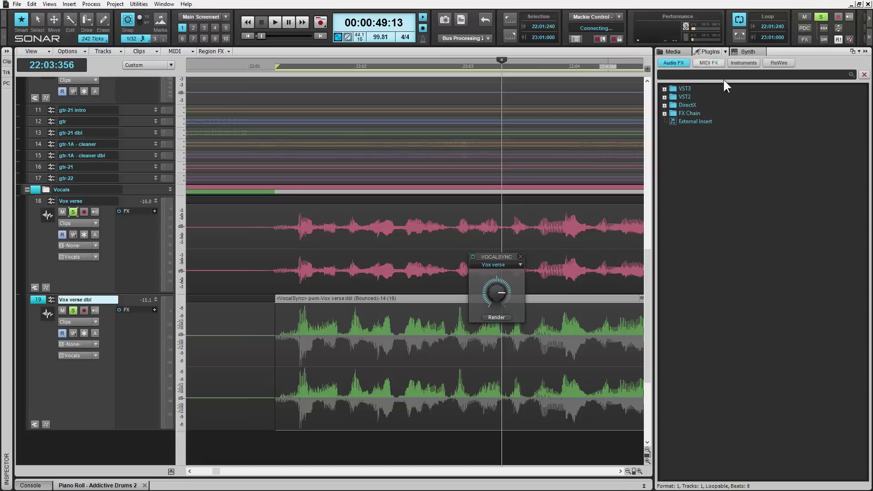
pyautogui.click(665, 97)
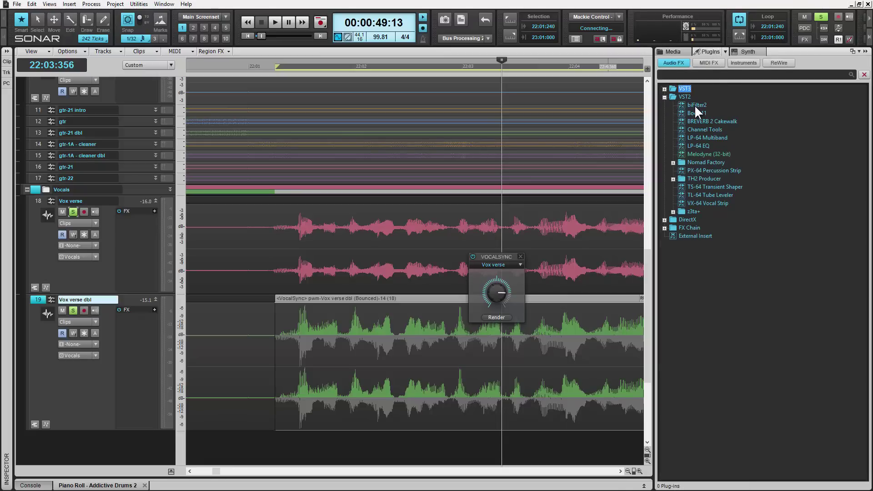
# Step: Retune the VocalSync alignment strength, trying maximum and settling slightly past middle
pyautogui.moveTo(499, 293); pyautogui.dragTo(500, 296)
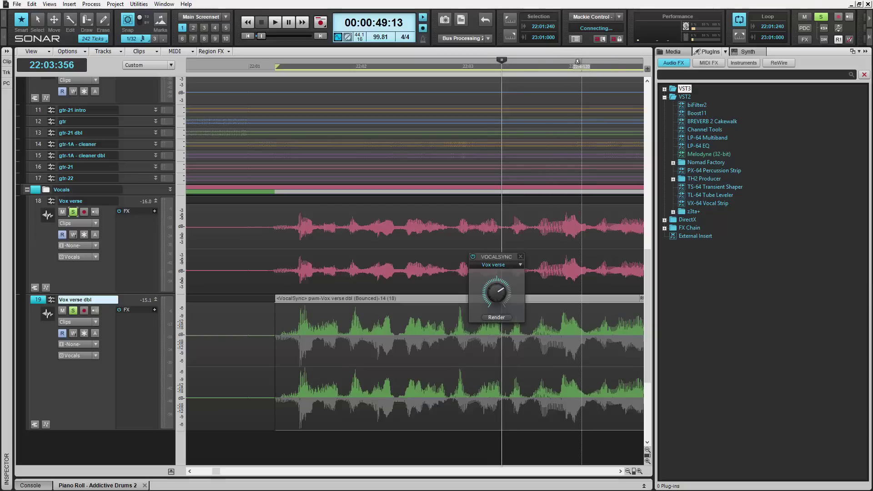
pyautogui.moveTo(578, 62); pyautogui.dragTo(514, 62)
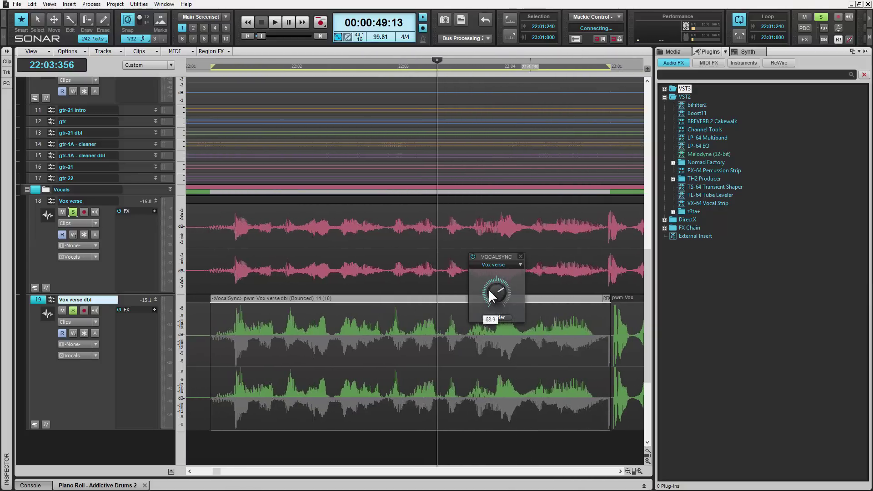
pyautogui.moveTo(490, 292); pyautogui.dragTo(490, 288)
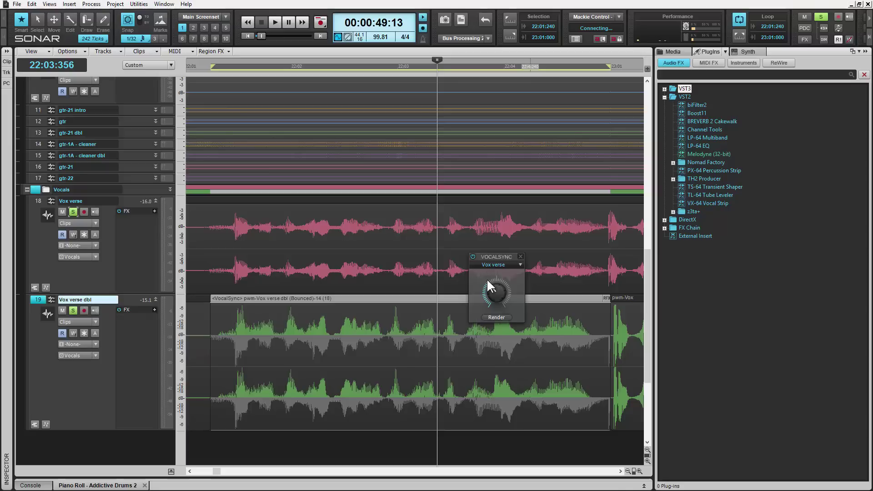
pyautogui.moveTo(499, 294); pyautogui.dragTo(498, 292)
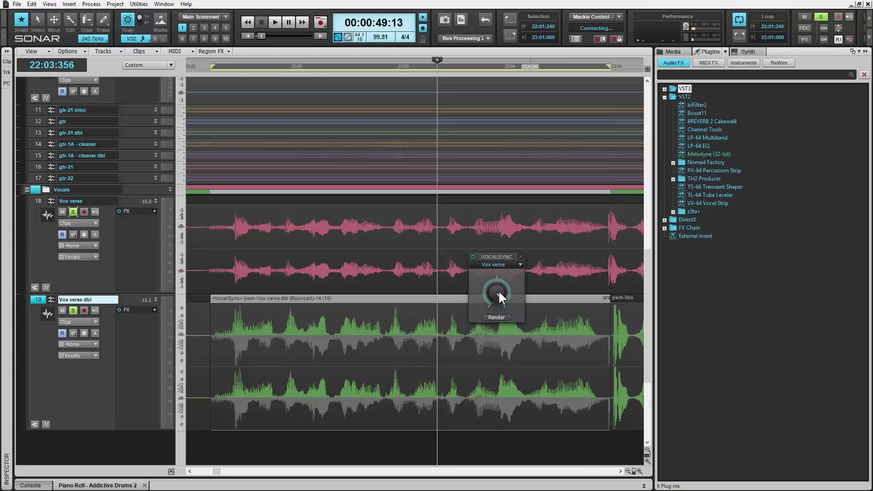
pyautogui.moveTo(500, 290); pyautogui.dragTo(497, 286)
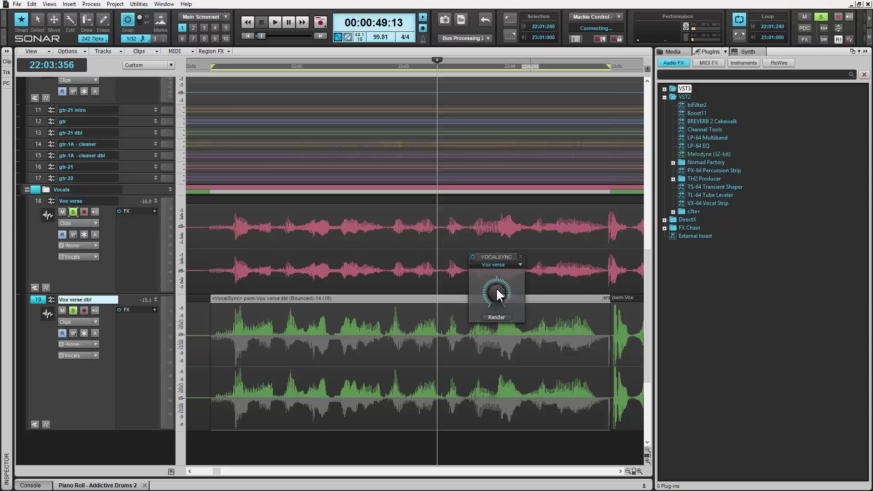
pyautogui.scroll(-10, 493, 289)
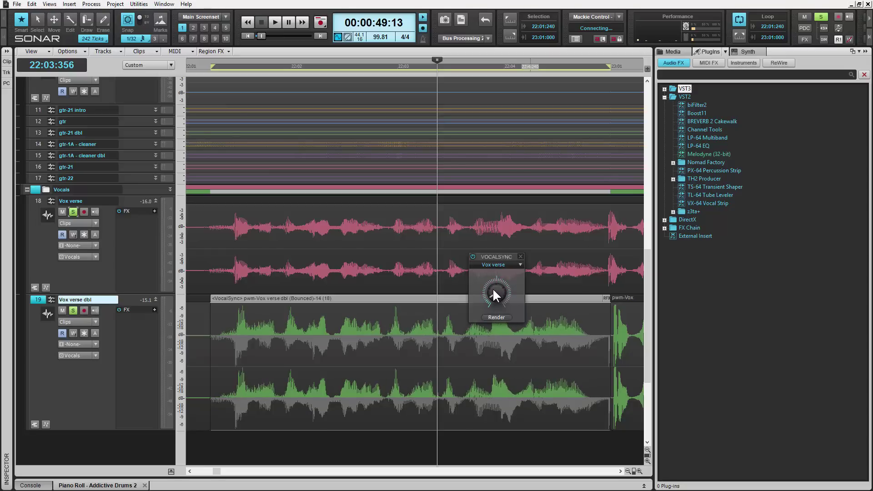
pyautogui.moveTo(493, 288); pyautogui.dragTo(493, 286)
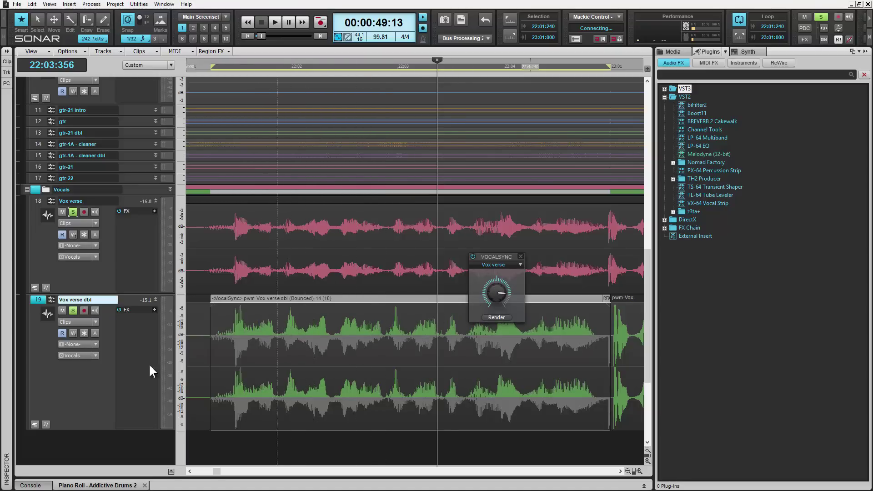
# Step: Render the lowered VocalSync alignment, then undo and re-render it while playing back
pyautogui.moveTo(495, 290); pyautogui.dragTo(495, 291)
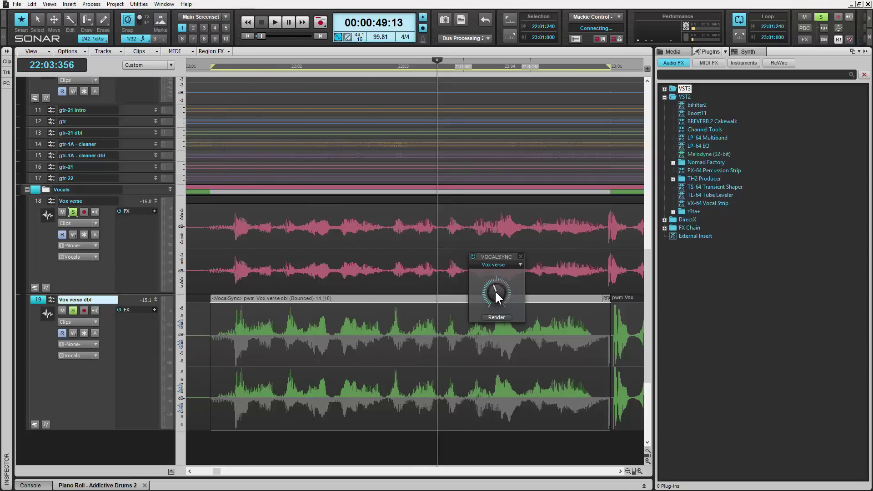
pyautogui.click(495, 317)
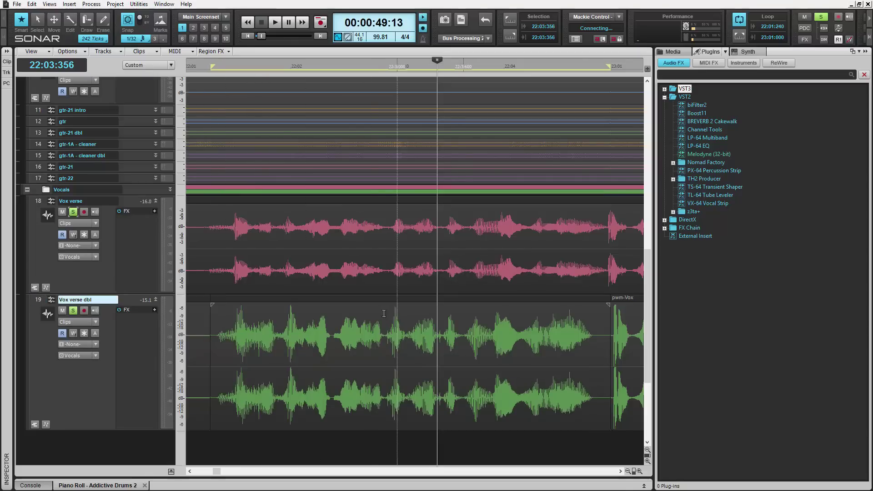
pyautogui.press('space')
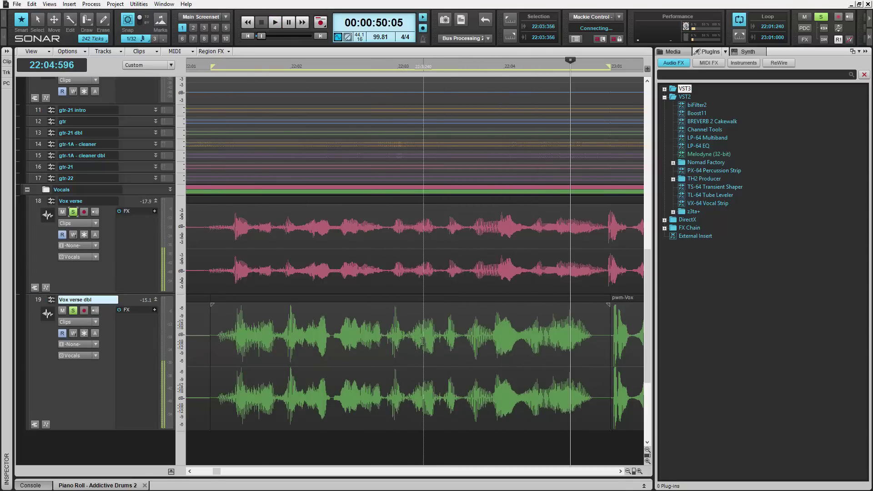
pyautogui.hotkey('ctrl', 'z')
pyautogui.click(424, 342)
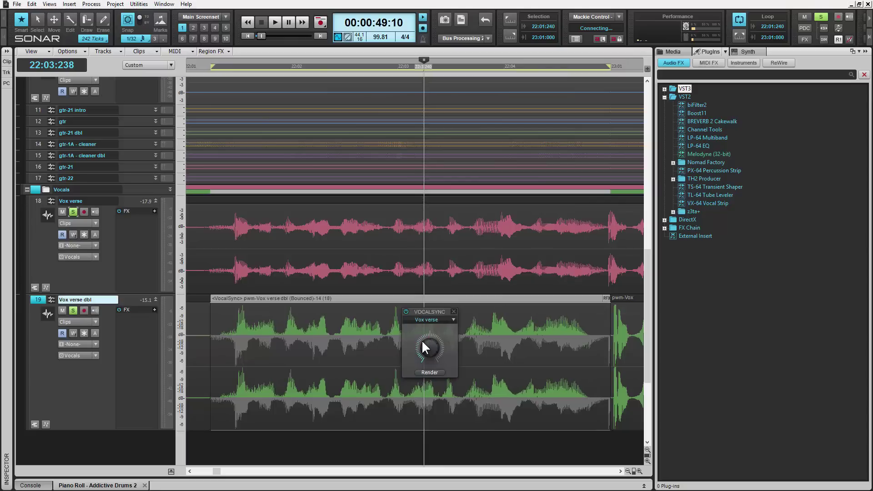
pyautogui.click(430, 372)
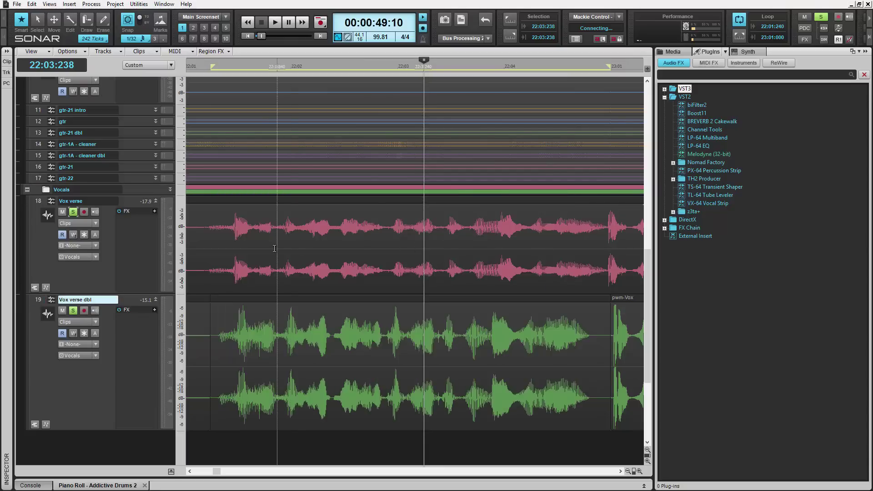
pyautogui.press('space')
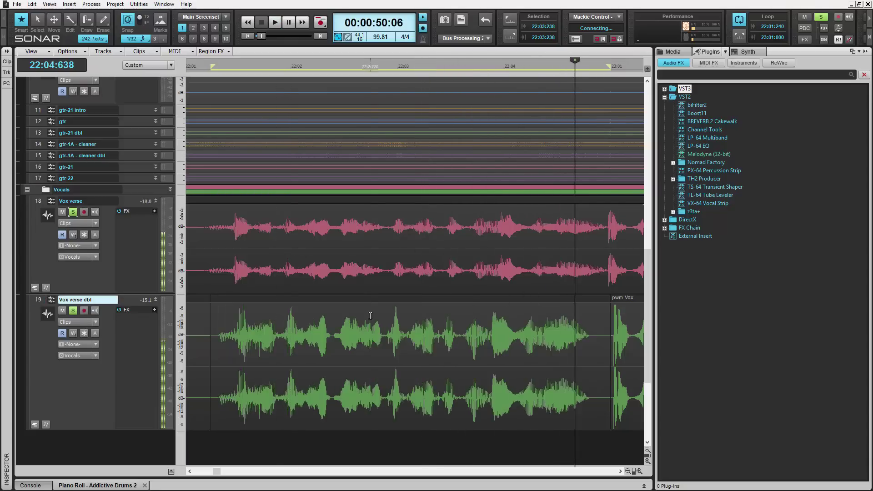
# Step: Close the Loop Construction view, set a new alignment strength, render and play it
pyautogui.doubleClick(412, 340)
pyautogui.press('d')
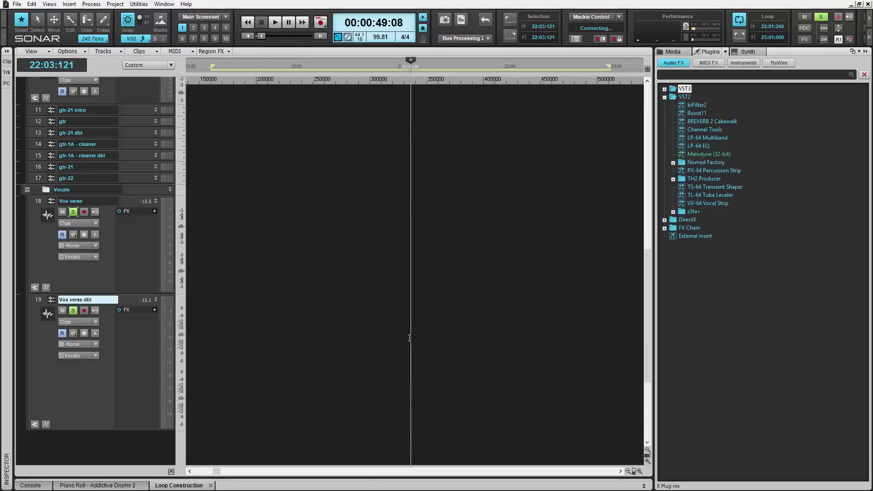
pyautogui.click(427, 346)
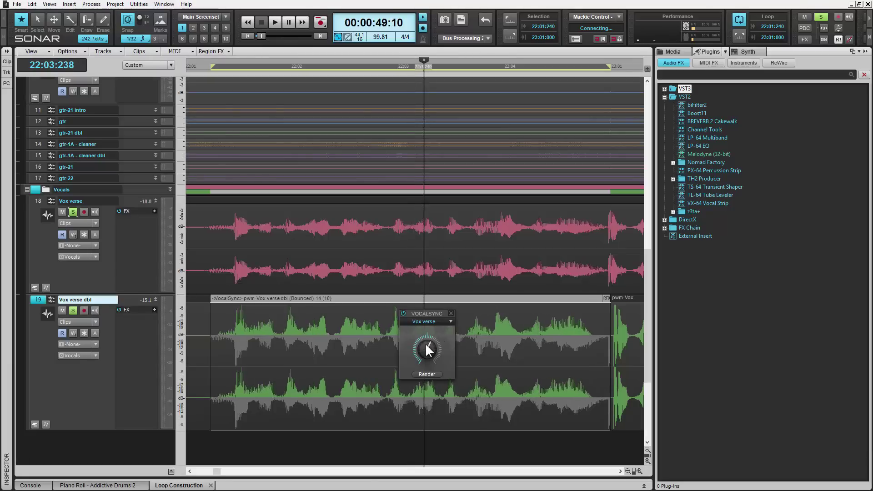
pyautogui.moveTo(426, 346); pyautogui.dragTo(430, 380)
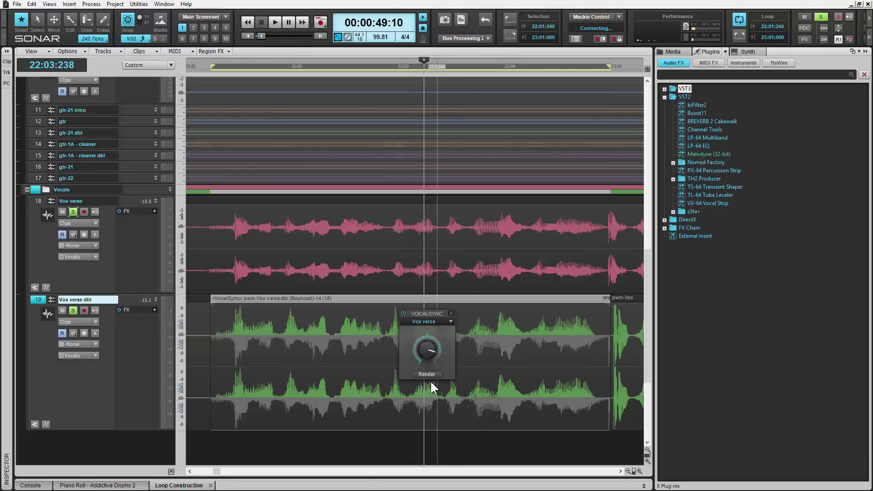
pyautogui.click(427, 375)
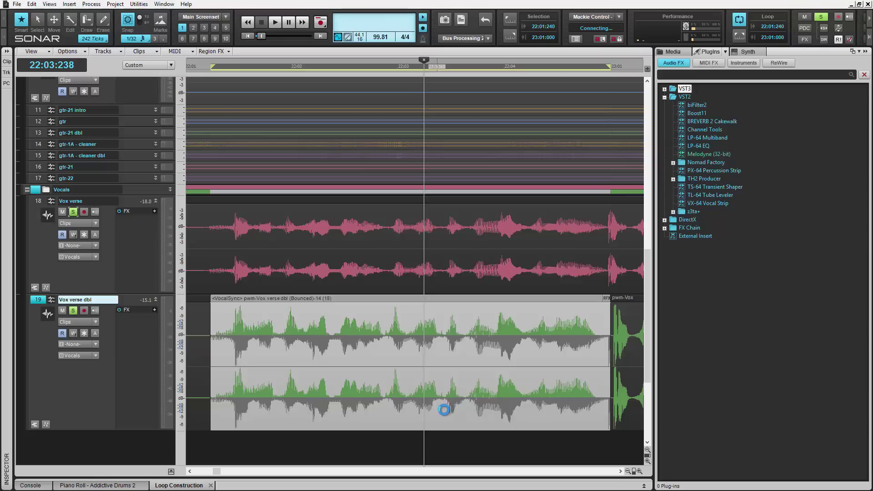
pyautogui.press('space')
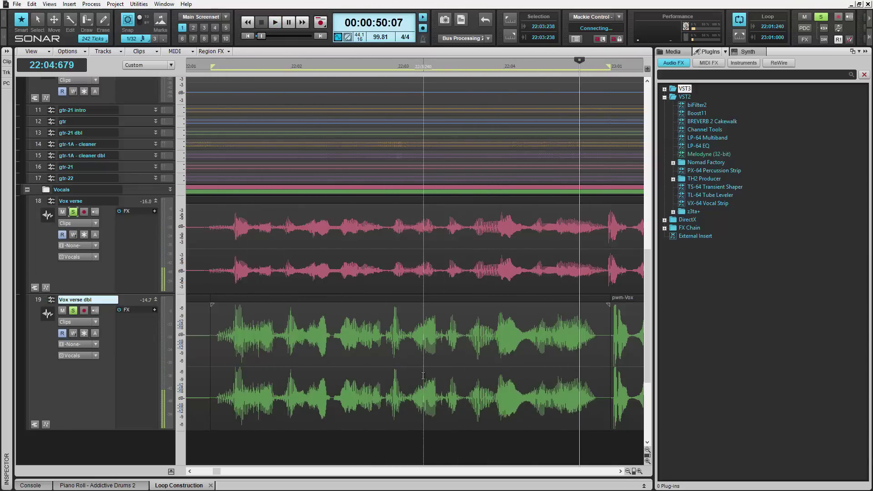
# Step: Add biFilter2 to the Vox verse dbl clip and sweep its frequency during playback
pyautogui.moveTo(697, 104); pyautogui.dragTo(510, 380)
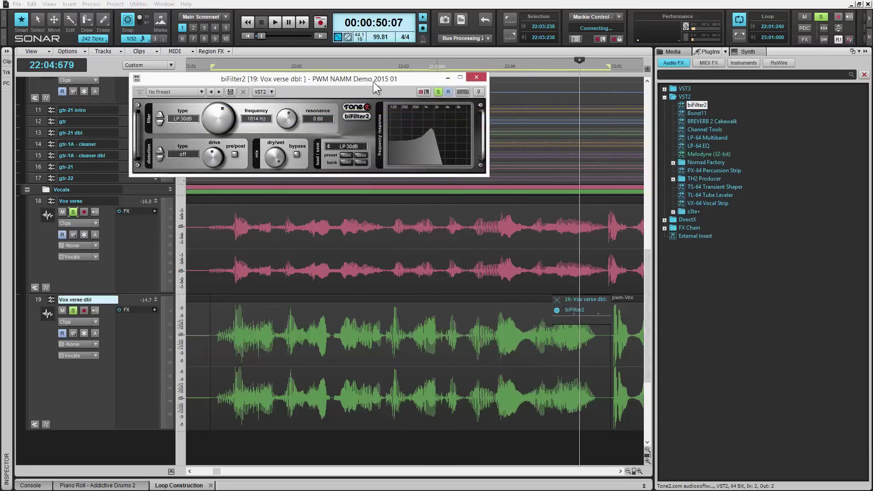
pyautogui.moveTo(373, 81); pyautogui.dragTo(457, 178)
pyautogui.moveTo(306, 217); pyautogui.dragTo(320, 289)
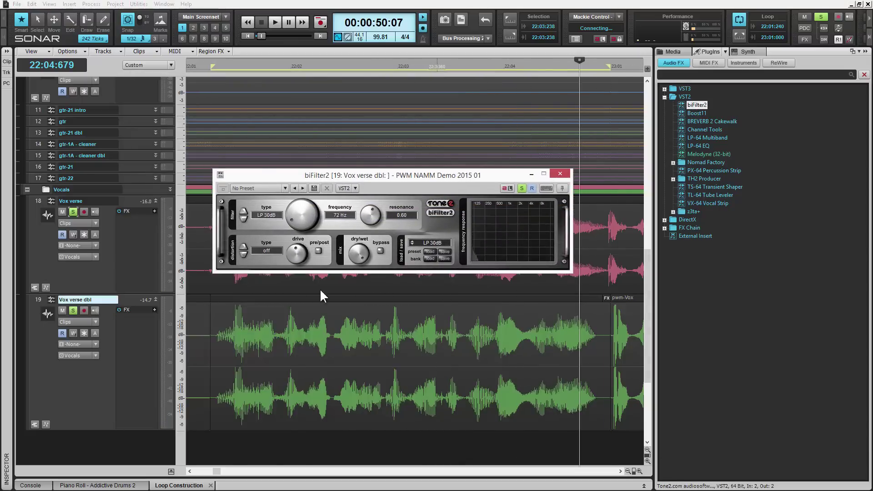
pyautogui.click(214, 66)
pyautogui.press('space')
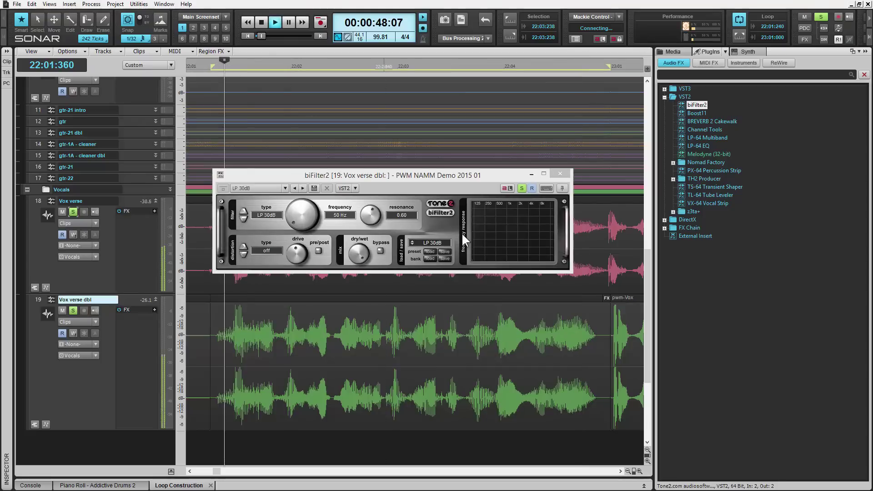
pyautogui.moveTo(306, 220); pyautogui.dragTo(310, 170)
# Step: Stop playback and convert the Vox verse dbl clip to mono
pyautogui.press('space')
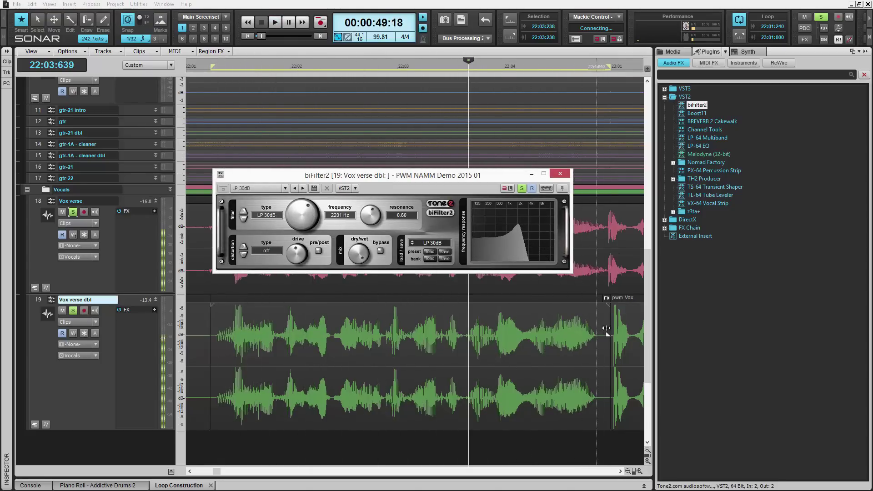
pyautogui.rightClick(544, 351)
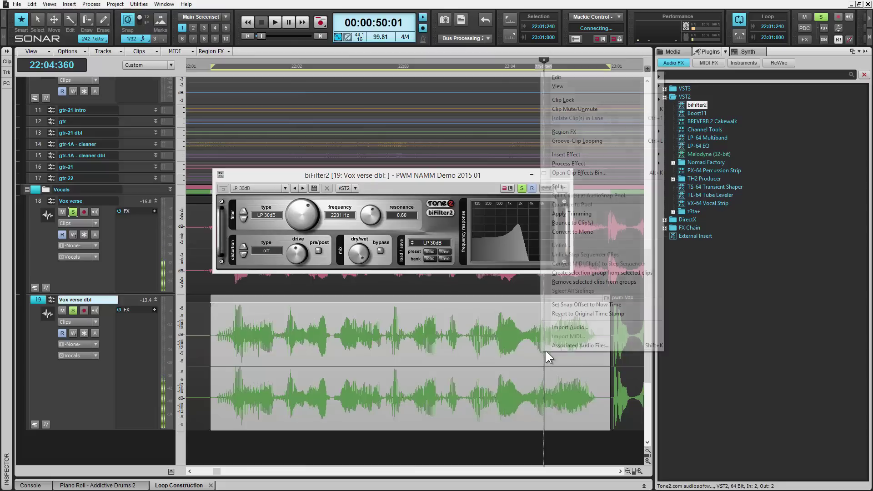
pyautogui.click(629, 231)
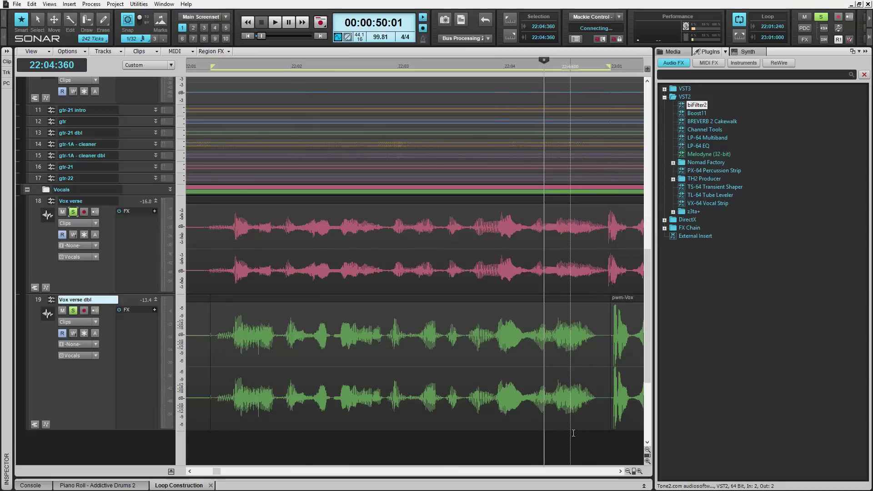